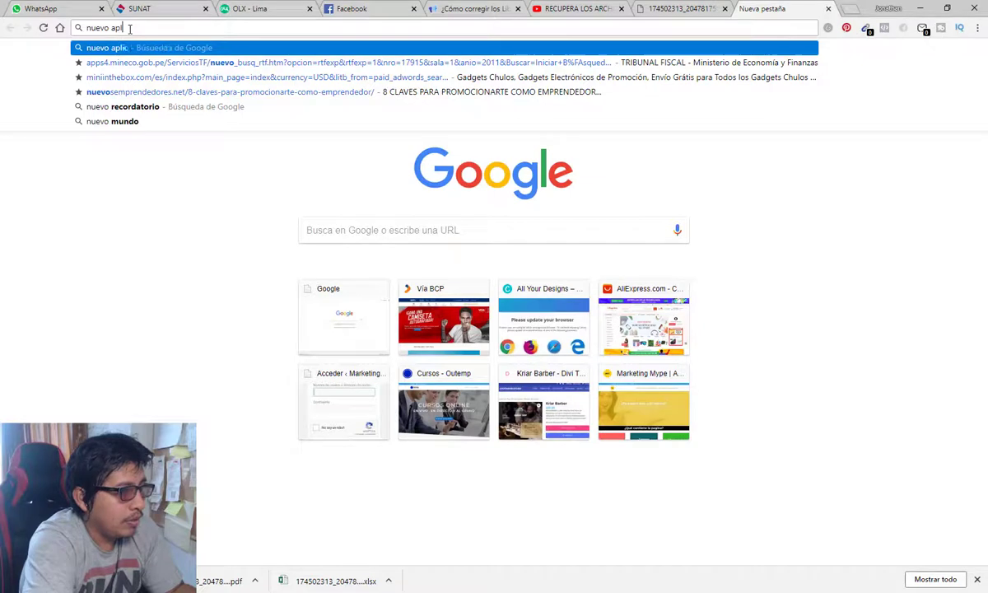
Step: Search Google for 'nuevo aplicativos pdt igv renta'
text(p)
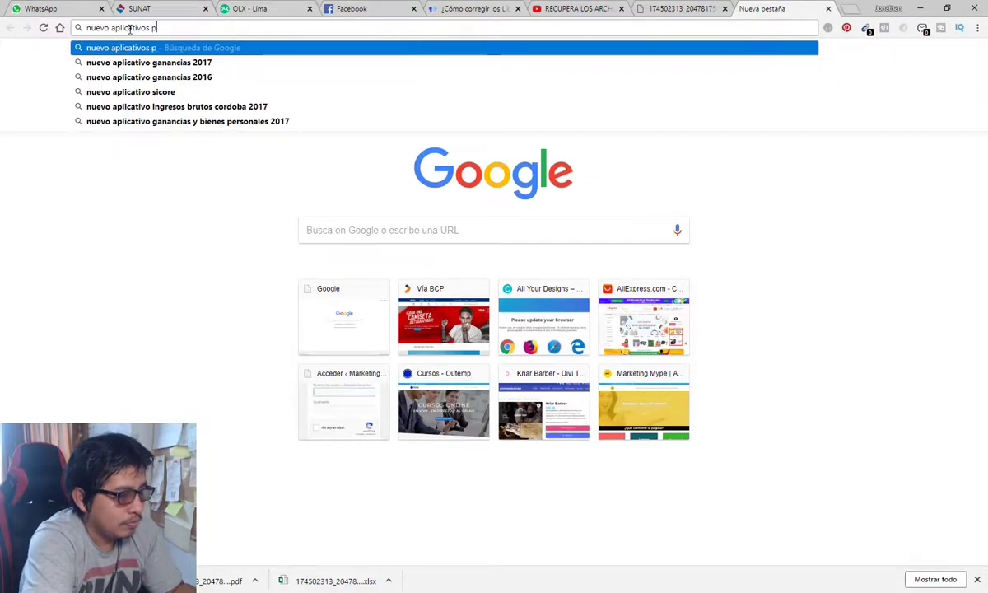
text(d)
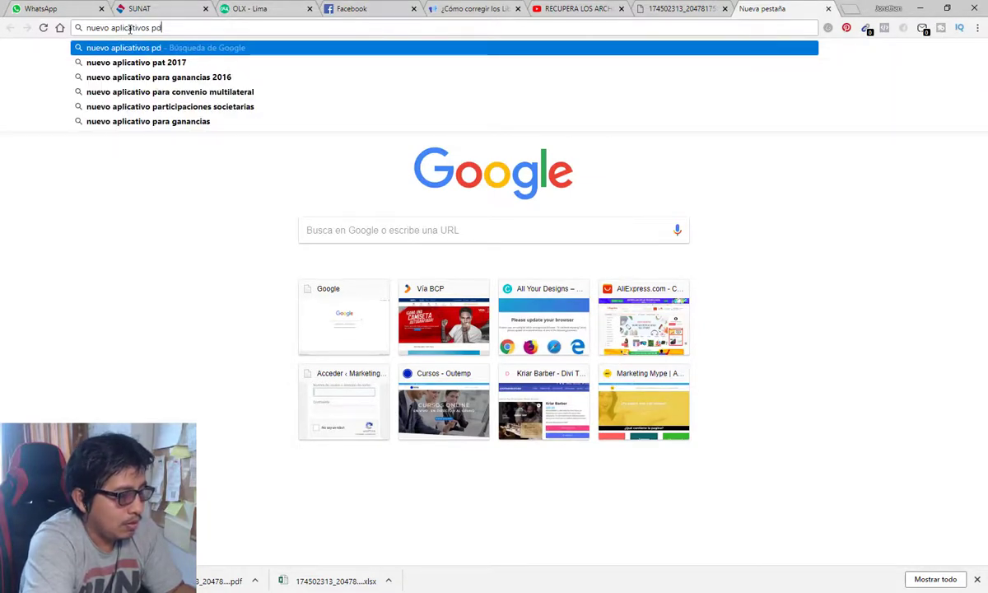
text(t igv renta)
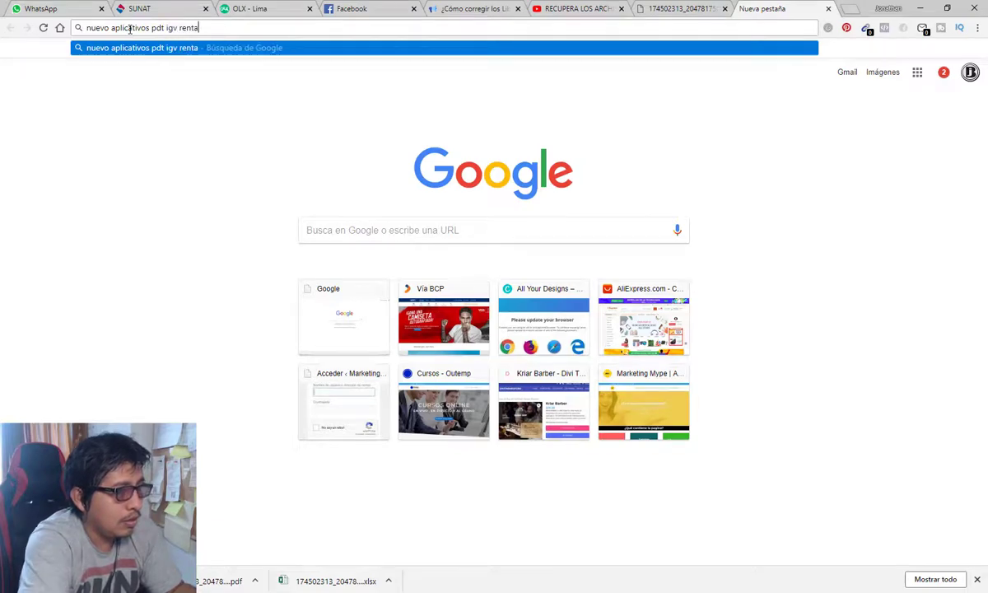
key(Return)
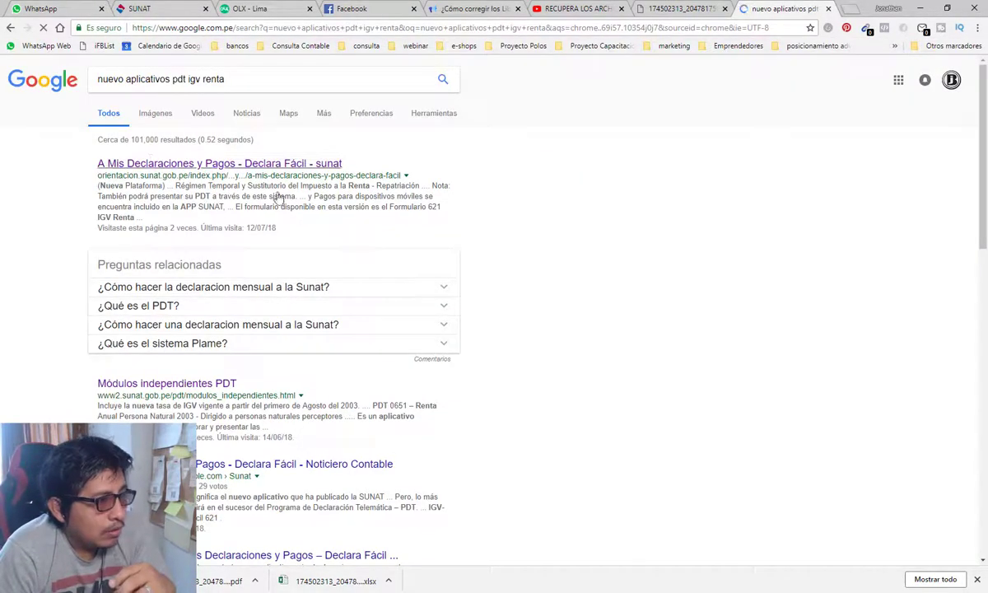
Step: Open the Declara Fácil result and its PC installation guide, then minimize the browser to the desktop
click(282, 169)
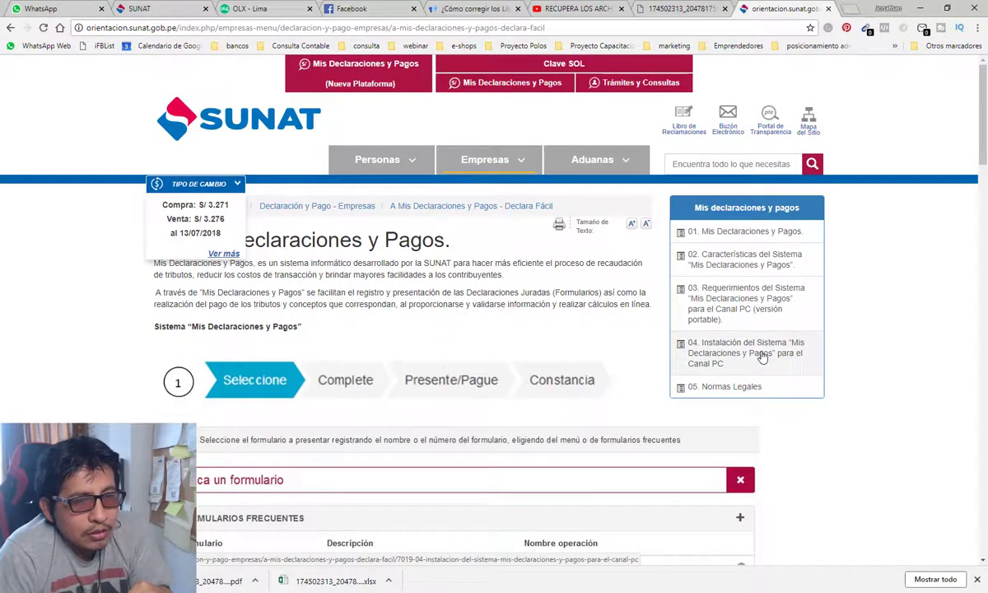
click(762, 357)
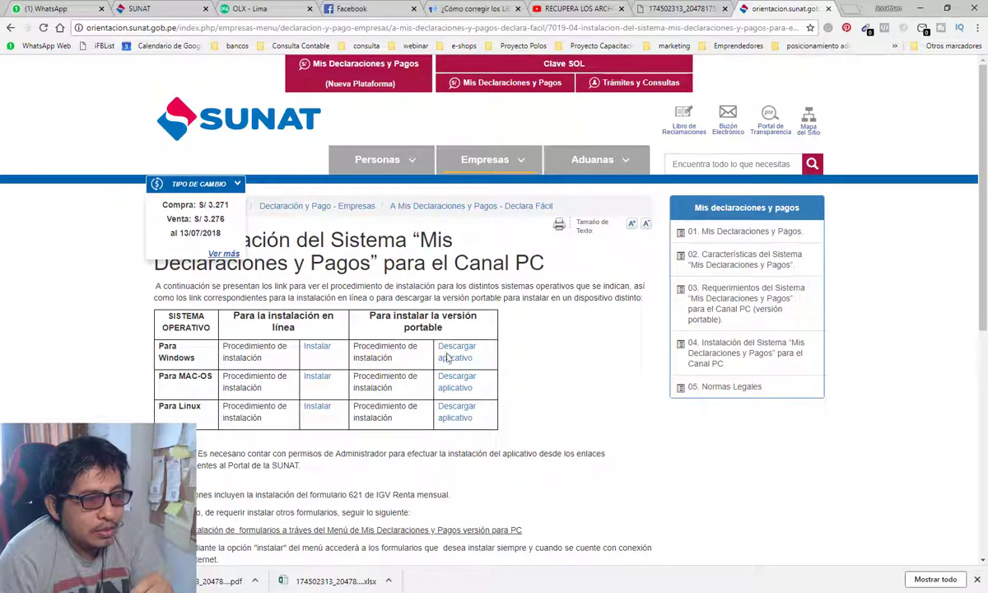
click(920, 8)
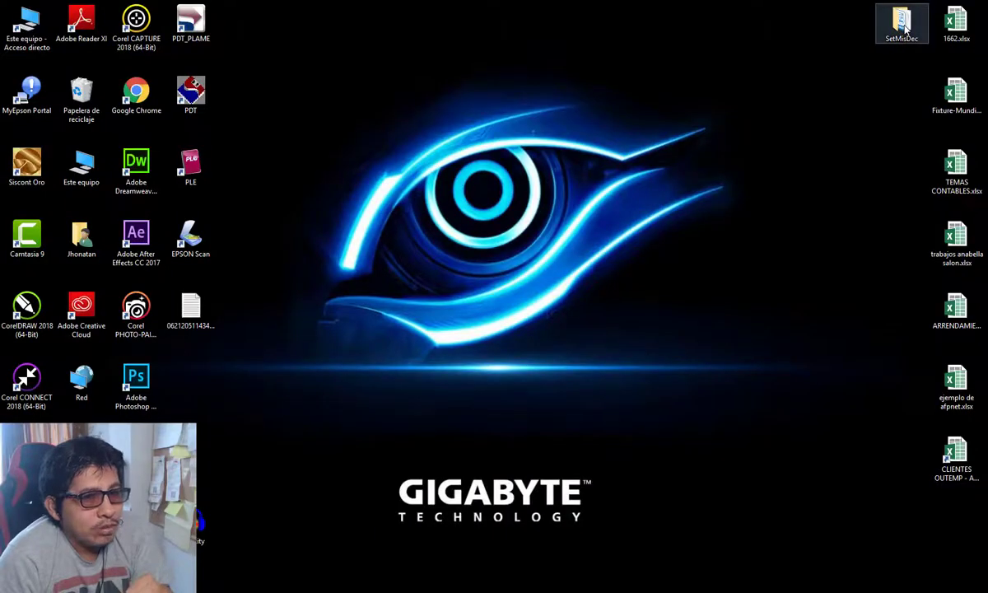
Step: Open the SetMisDec desktop folder and select the recaudacion3 Sistema Integrador launcher
double_click(904, 27)
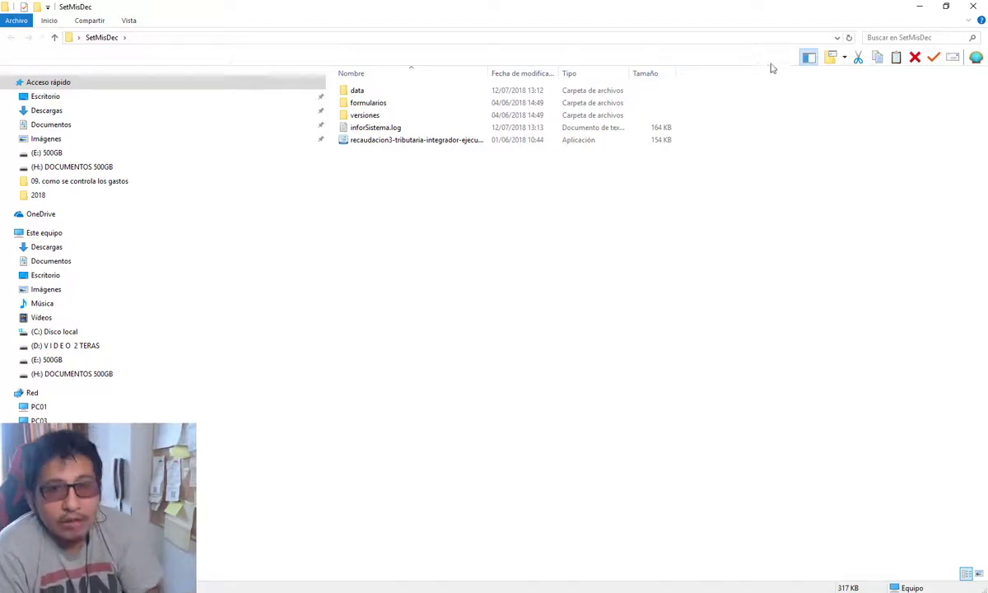
click(400, 142)
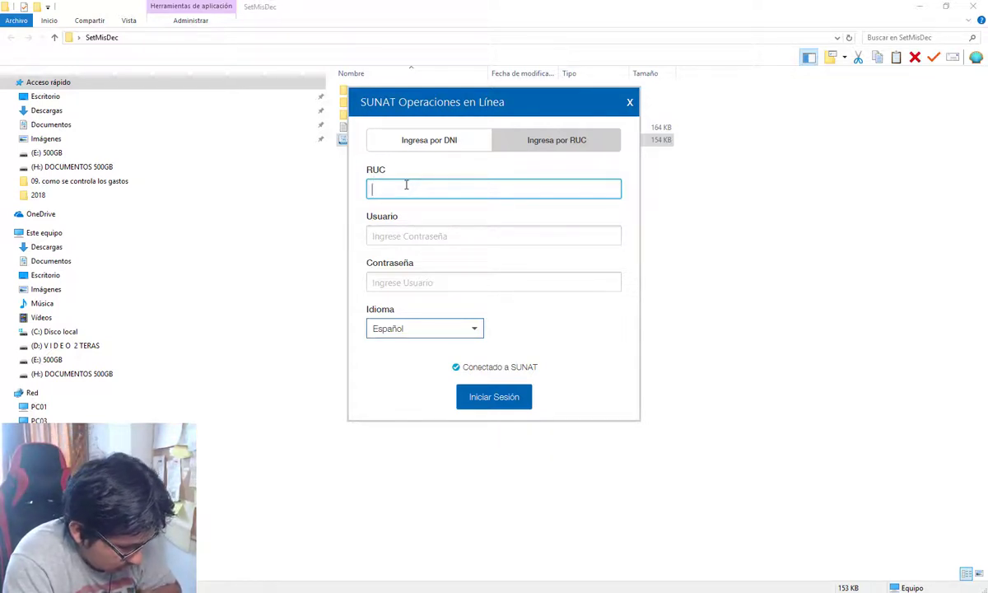
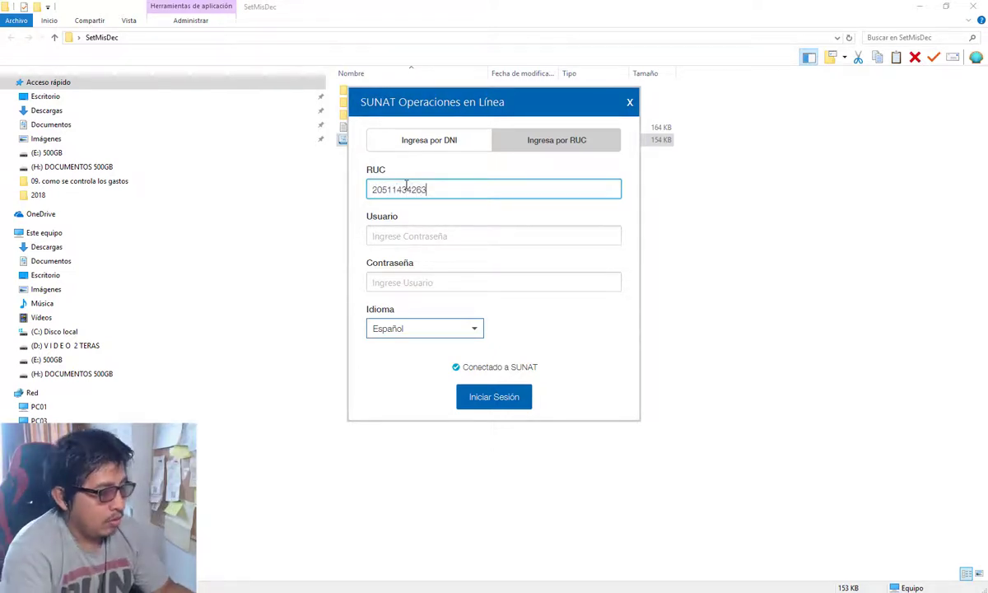
Step: Sign in with the company's RUC, SOL user name and password
key(Tab)
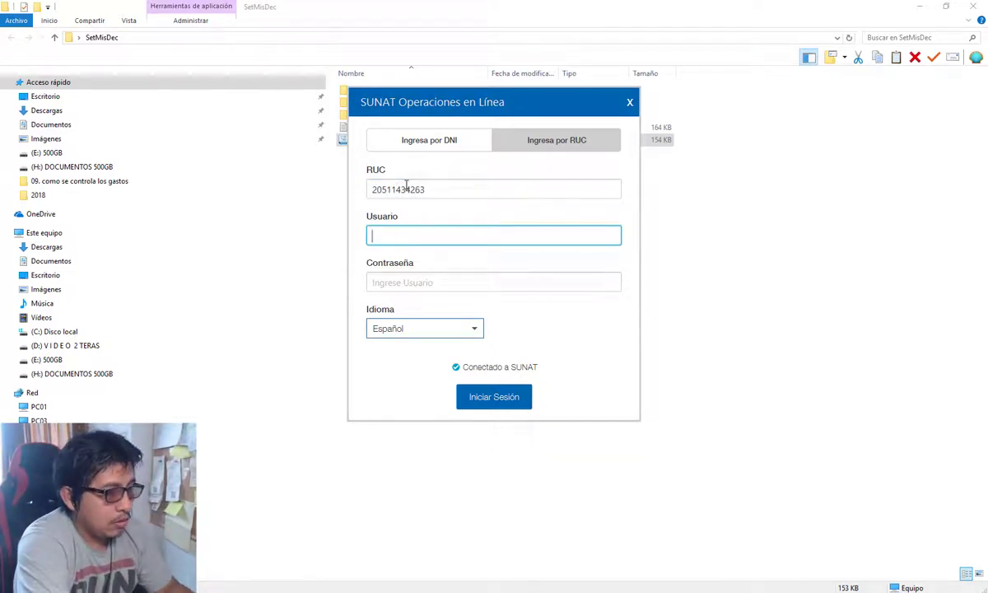
text(HUAPAYA1)
key(Tab)
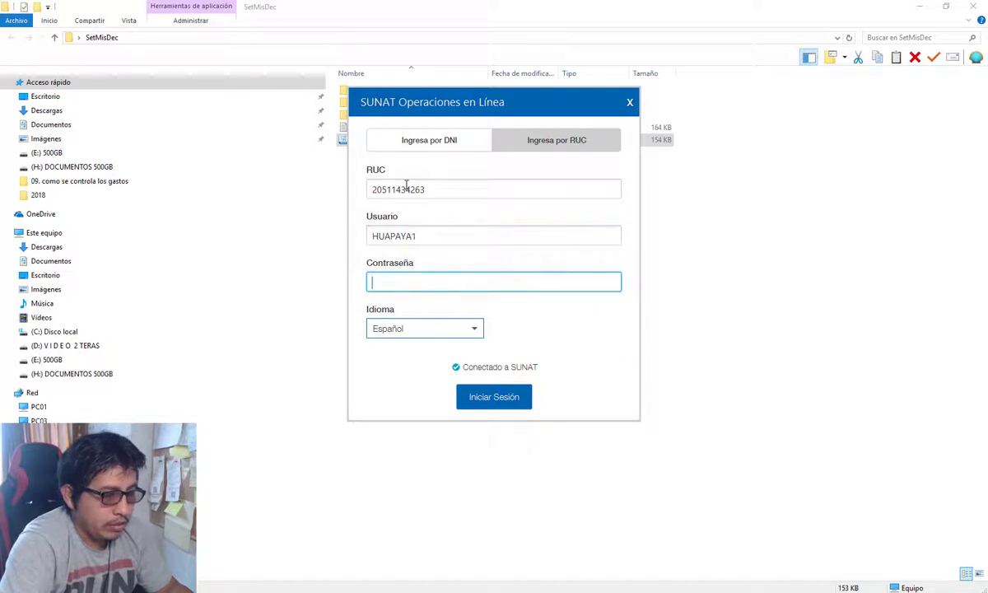
text(********)
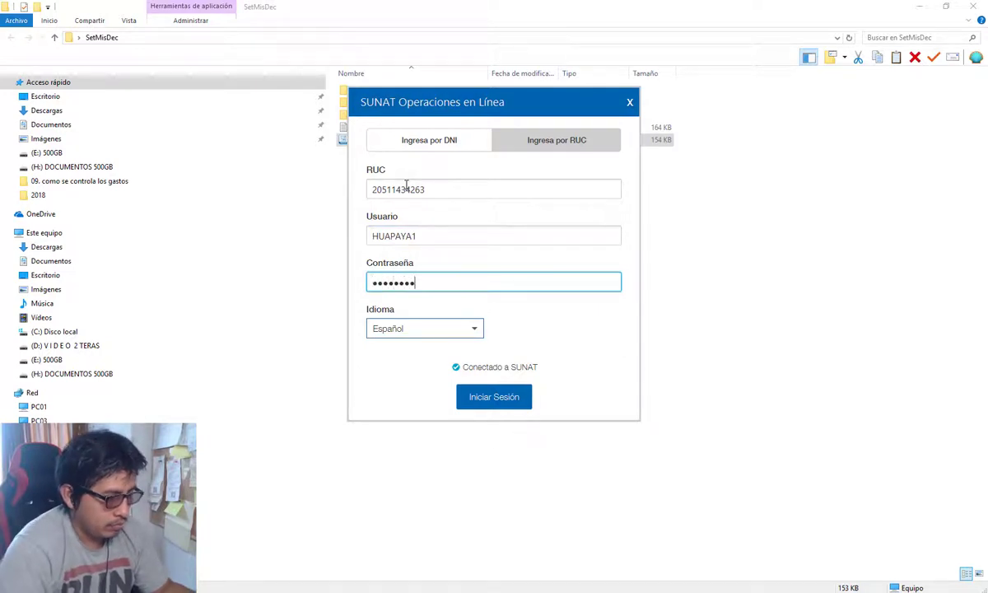
click(483, 397)
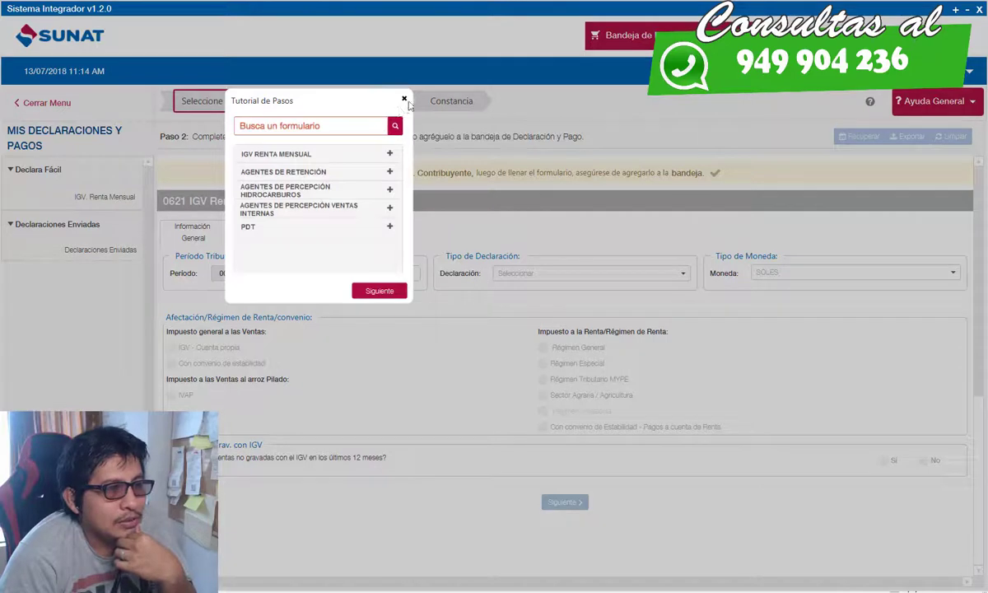
Step: Set the period to June 2018 as an Original declaration and advance to the detail
click(404, 100)
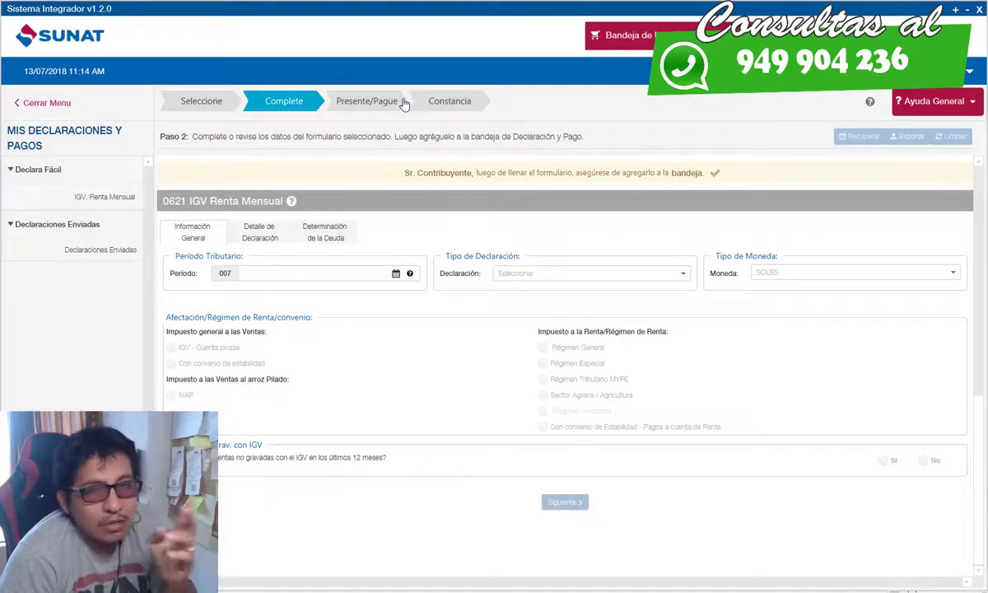
click(315, 274)
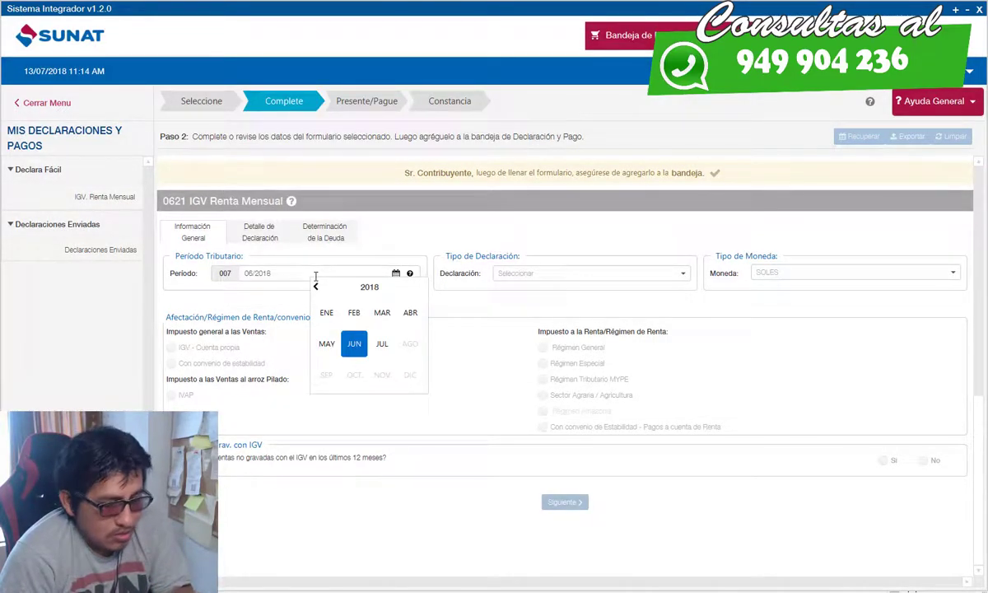
click(353, 343)
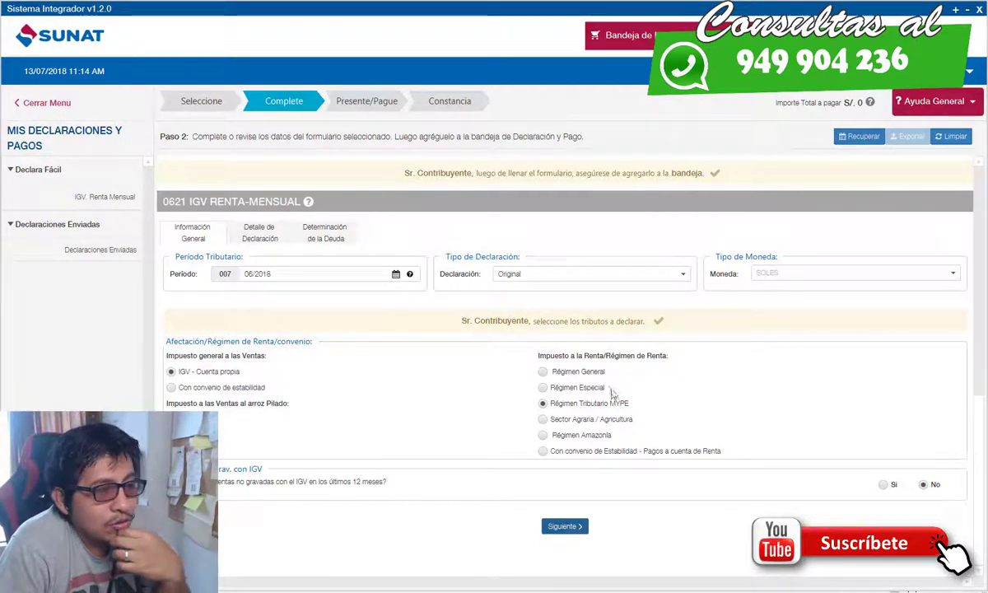
click(574, 278)
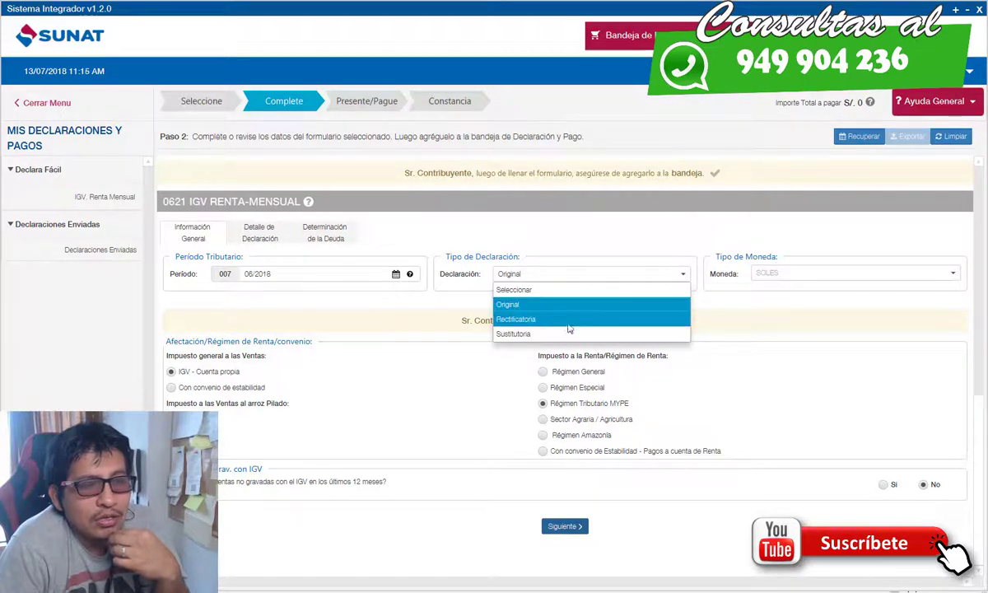
click(653, 387)
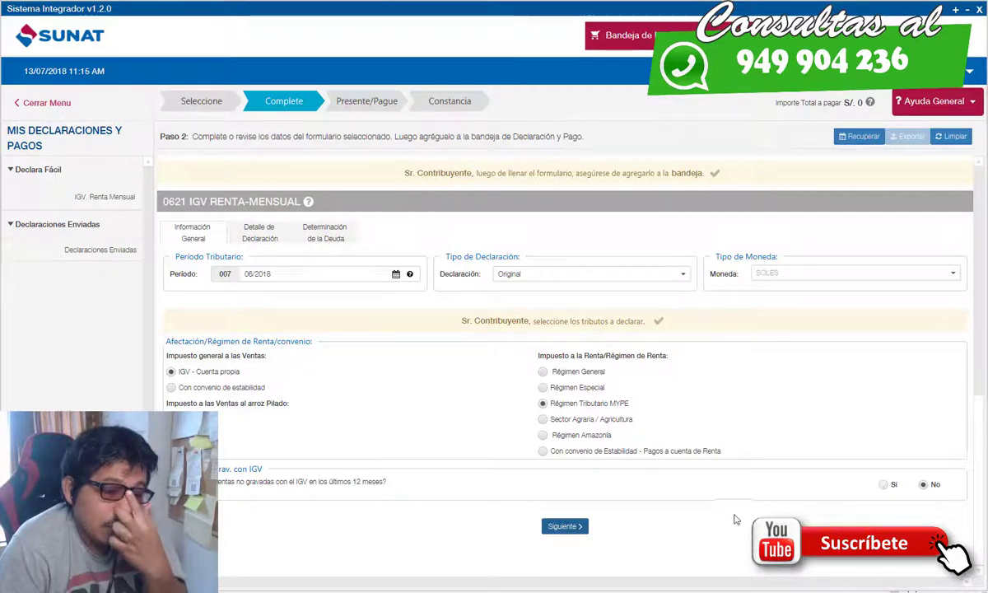
click(576, 534)
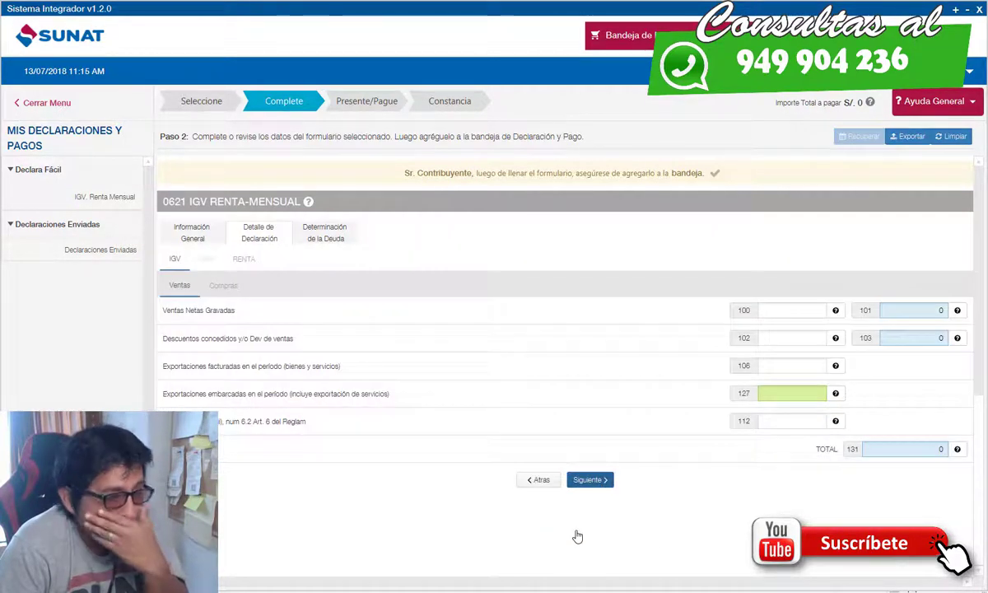
click(796, 309)
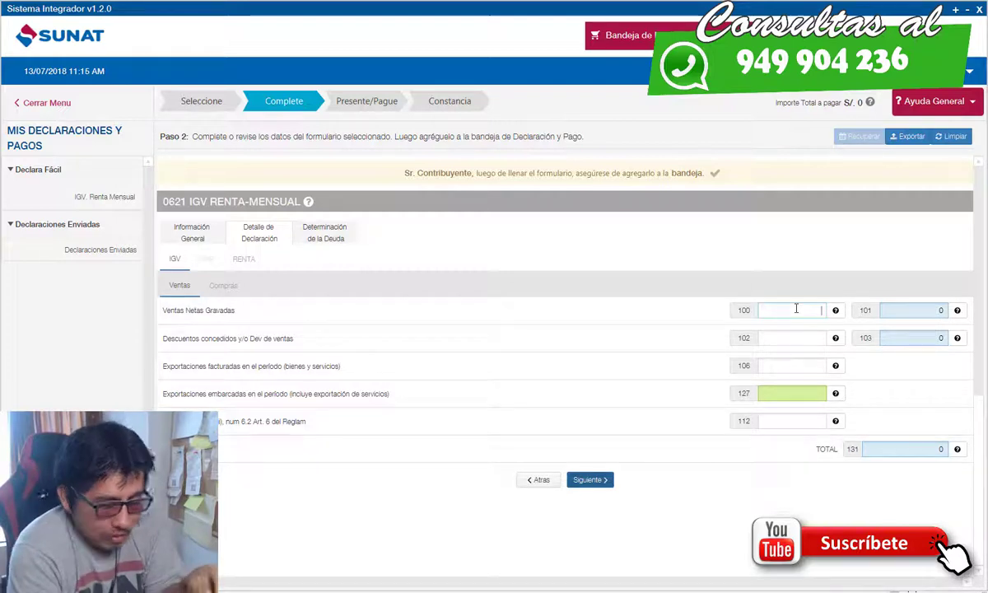
text(116,370)
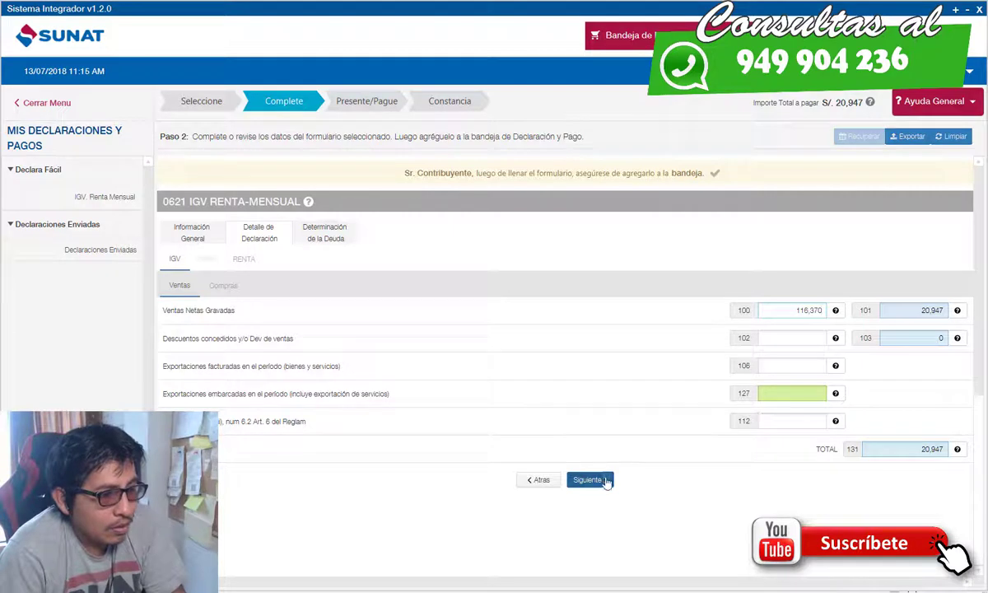
click(605, 481)
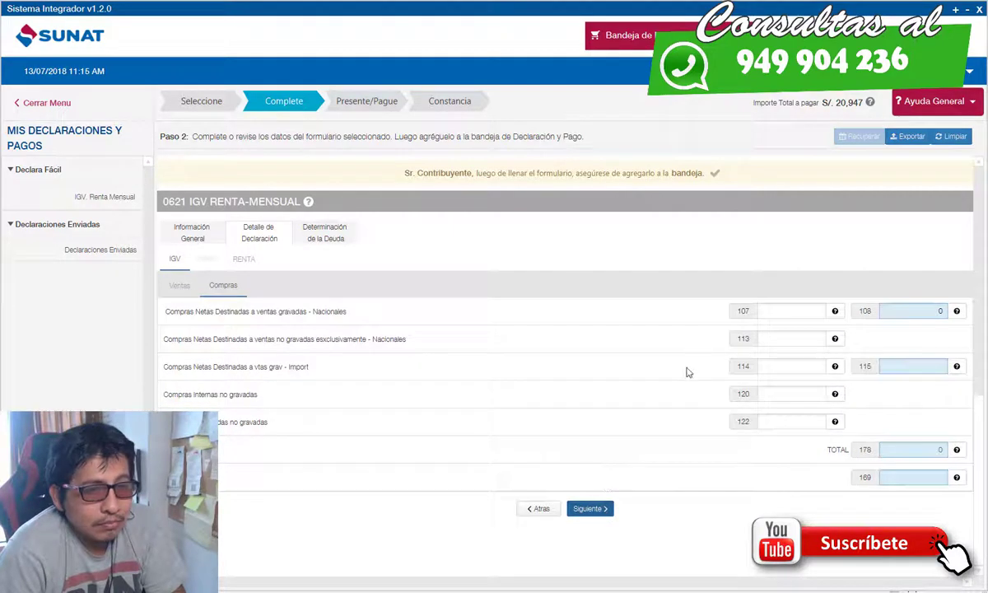
click(784, 314)
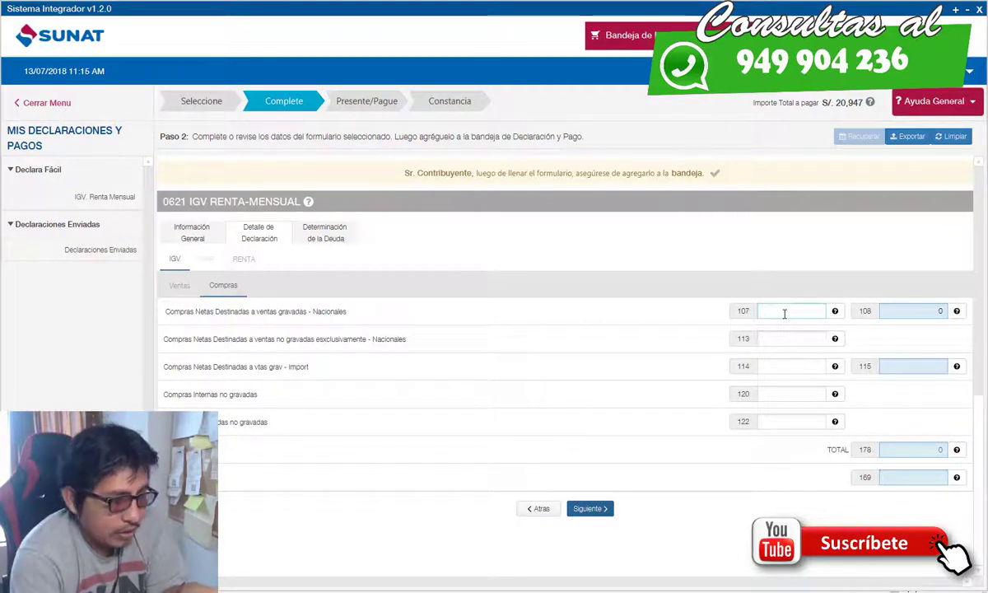
text(2)
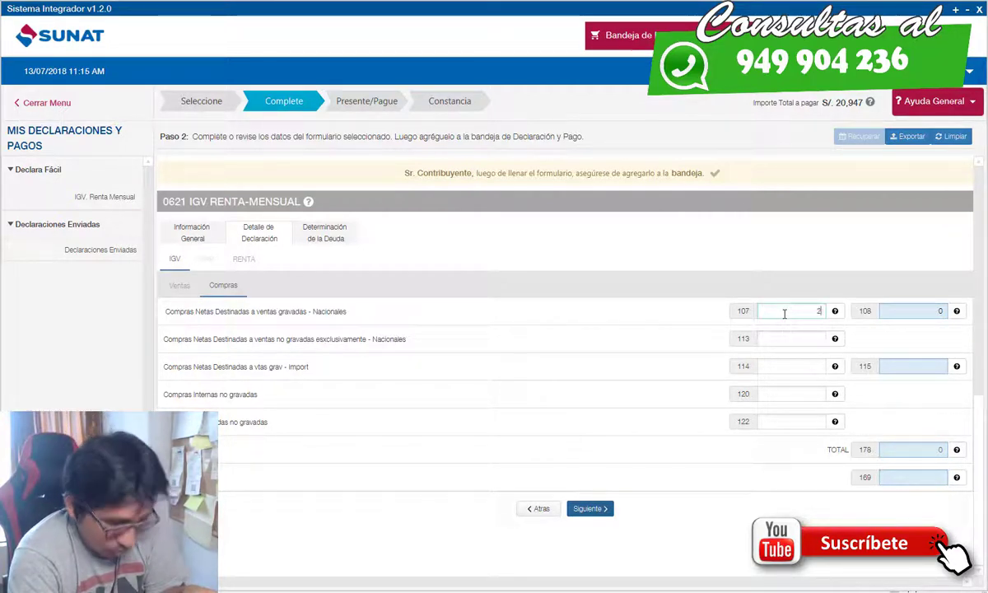
text(8067)
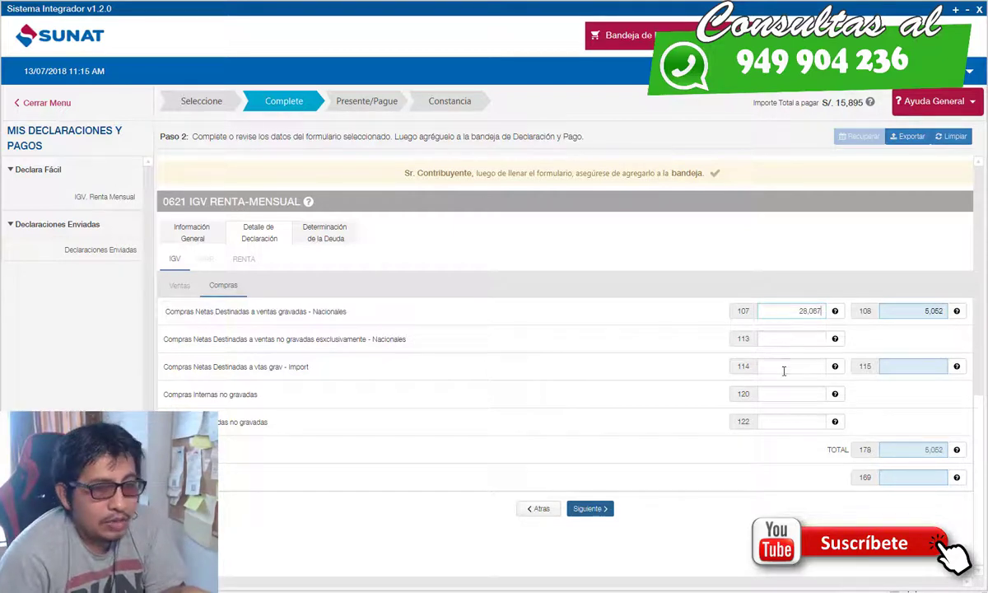
text(26)
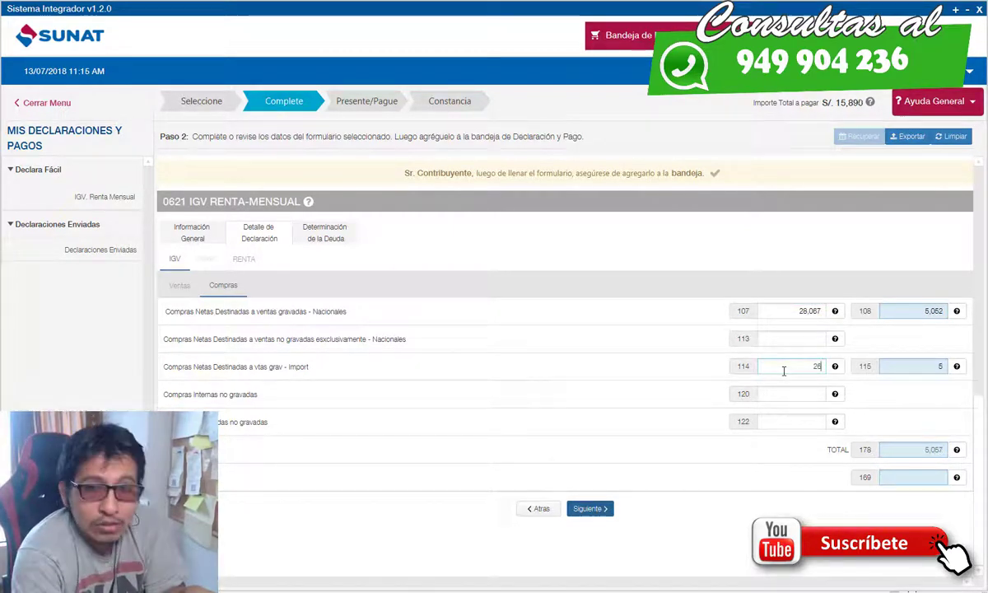
text(8855)
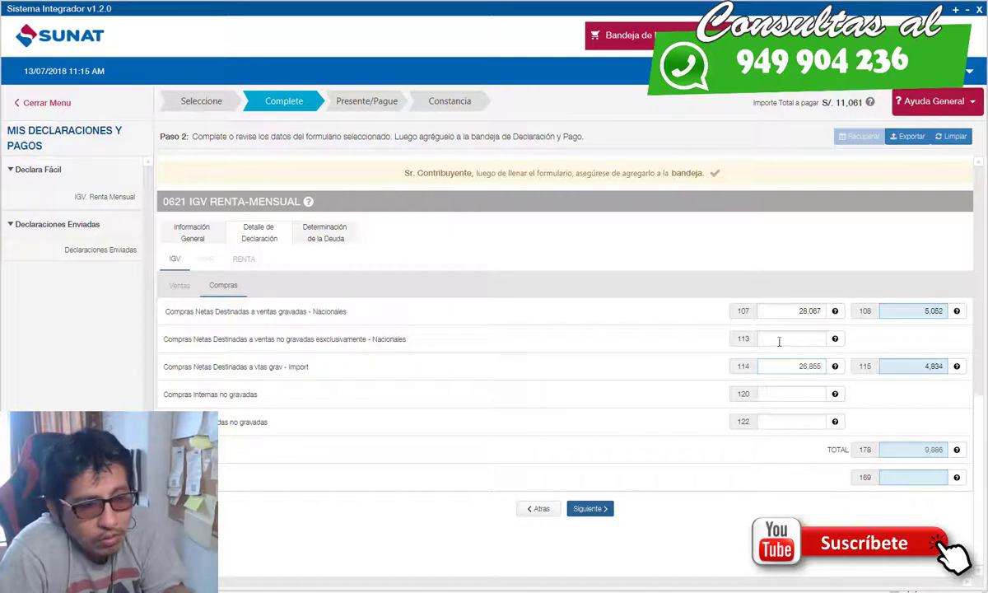
click(183, 288)
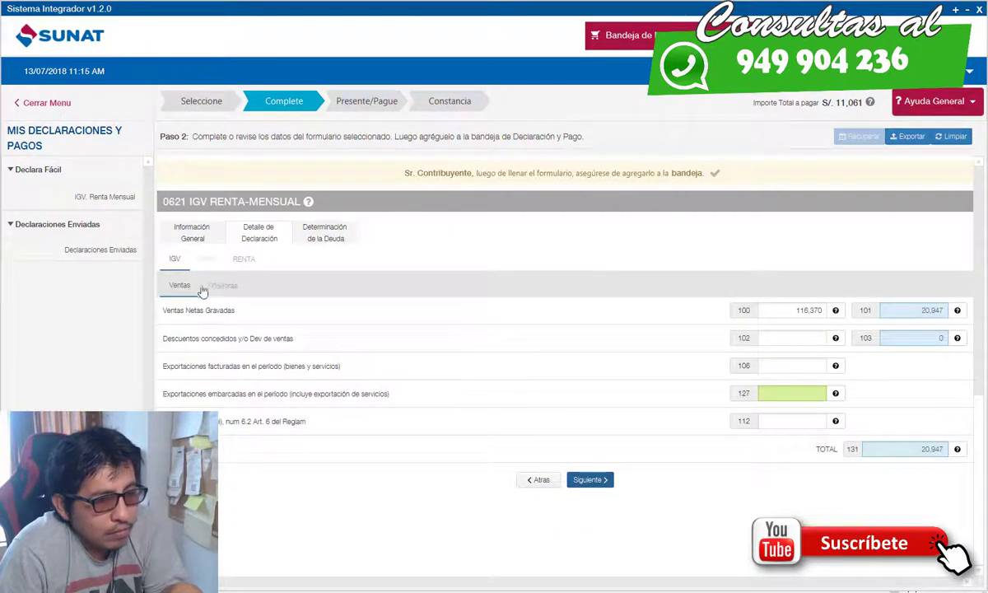
click(211, 286)
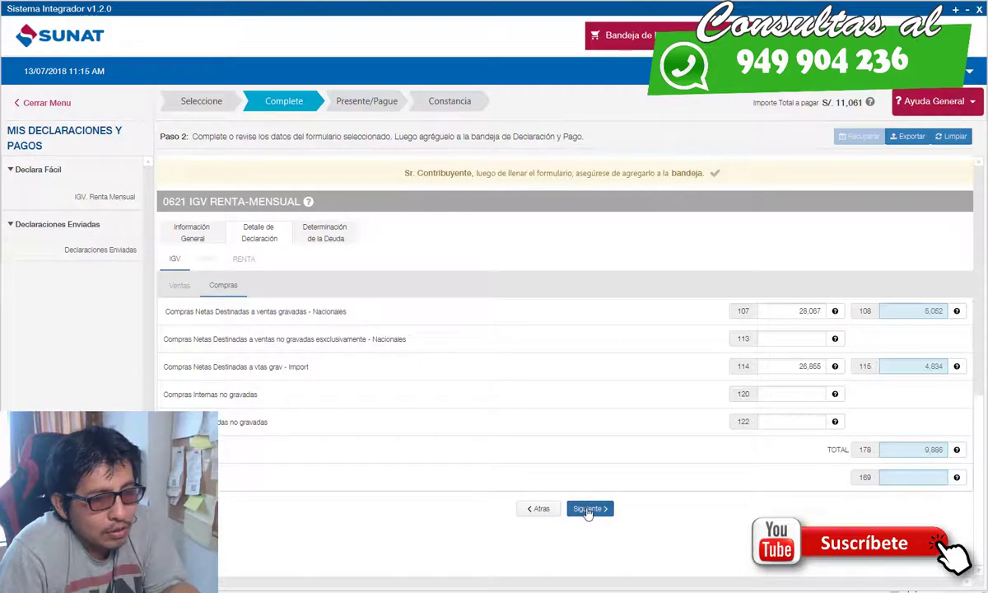
Step: Enter 116370 as net income in Renta box 301 and continue to debt determination
click(588, 511)
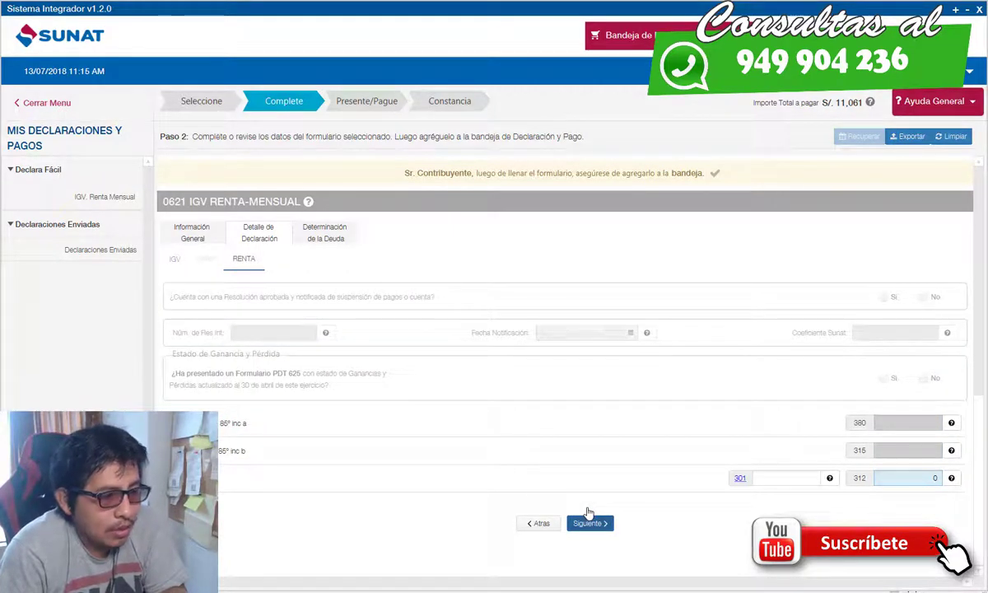
click(798, 478)
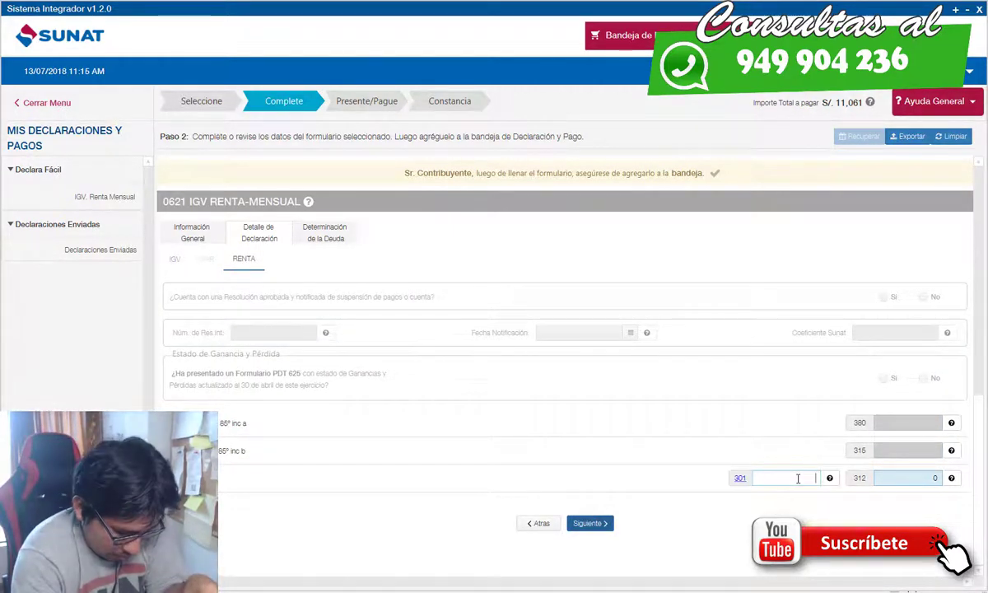
text(116370)
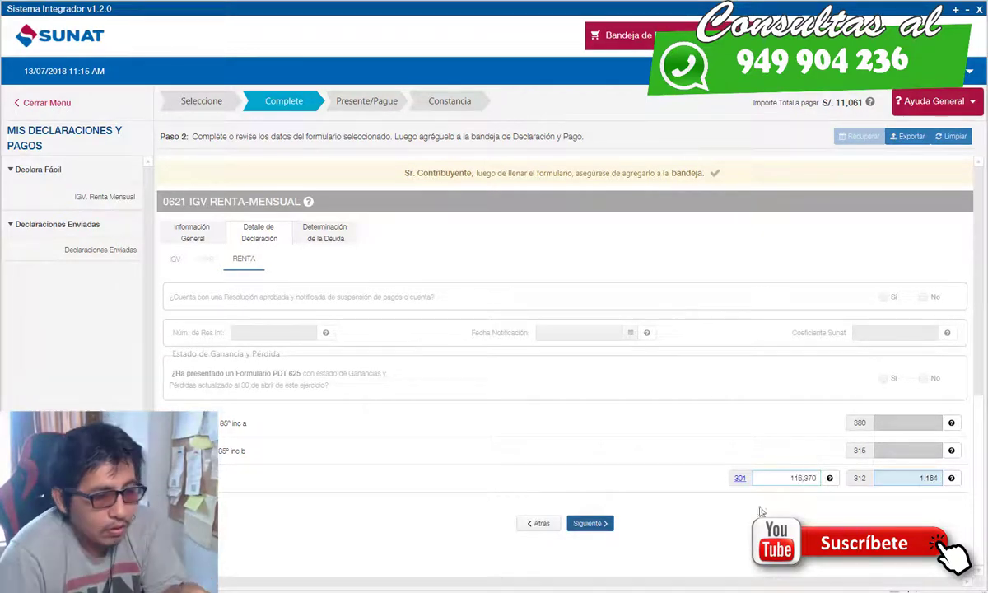
click(586, 524)
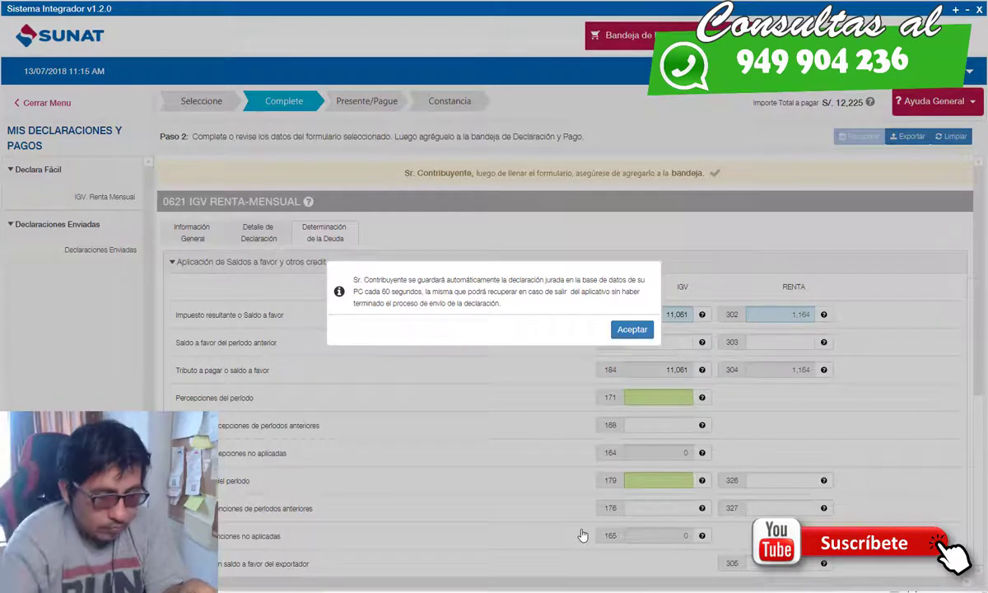
Step: Import the desktop retentions .TXT file and accept the 454 retention into box 179
click(630, 330)
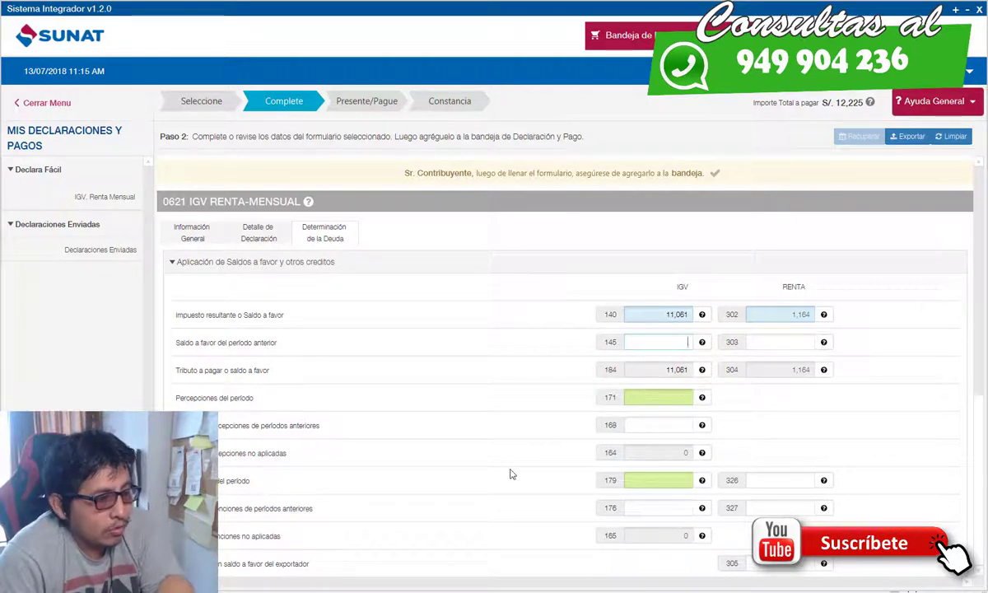
click(660, 480)
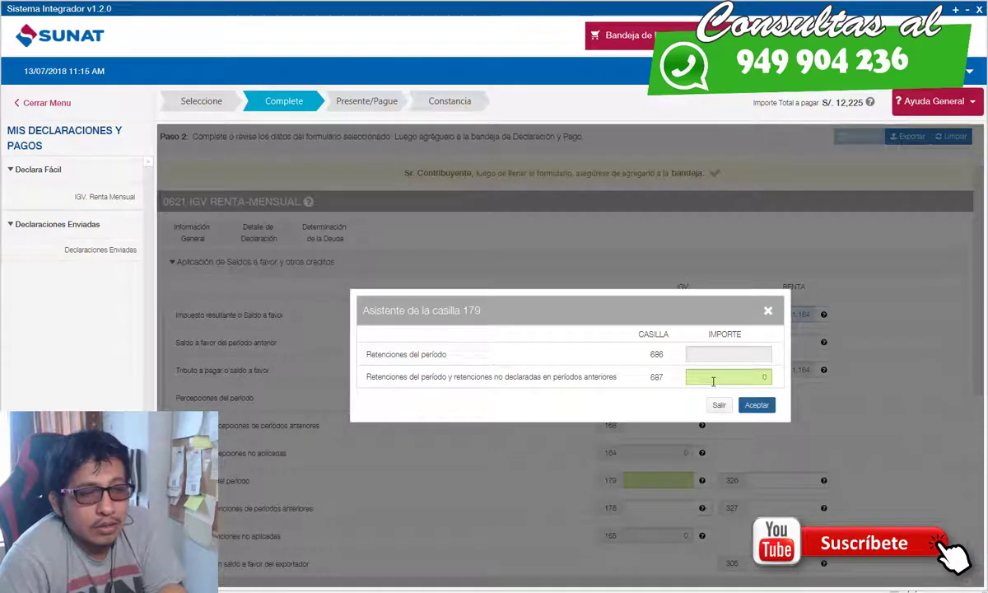
click(713, 379)
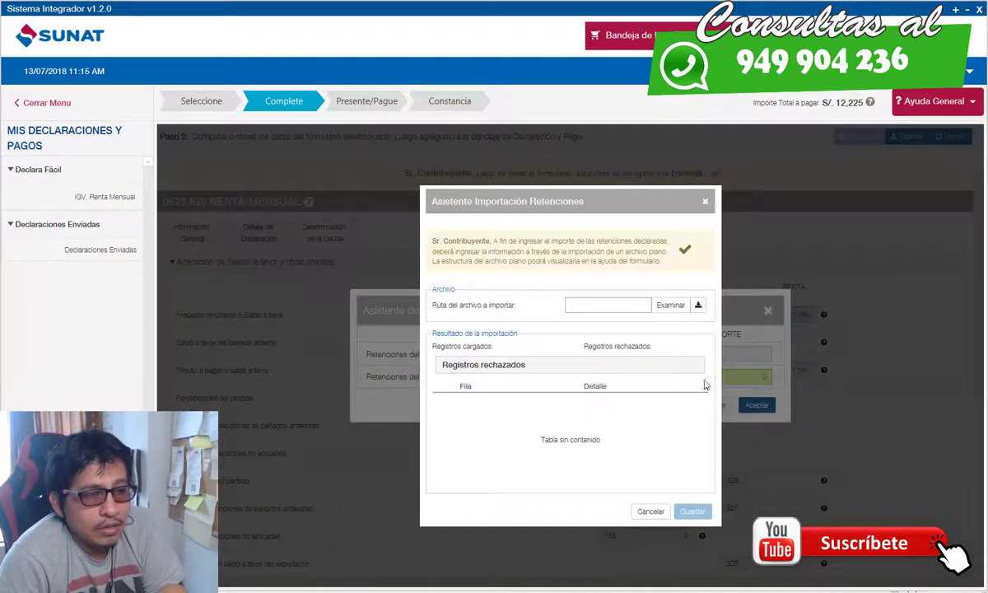
click(668, 306)
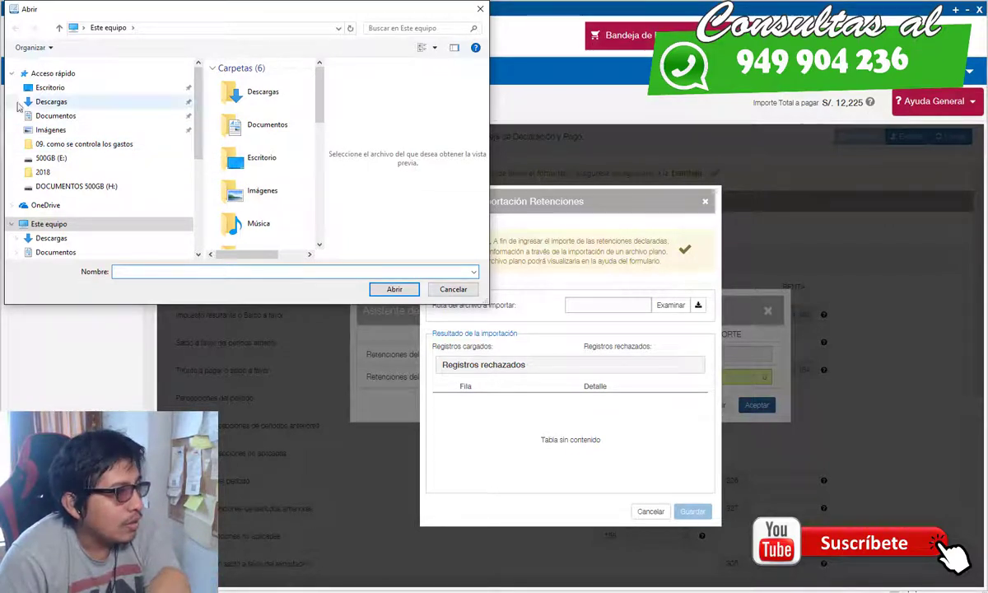
click(50, 87)
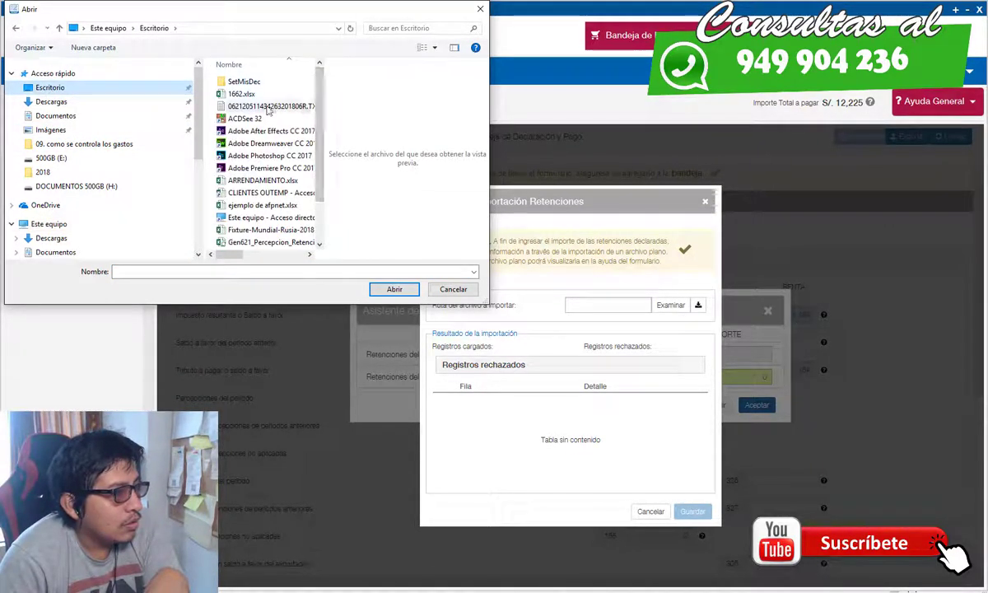
click(267, 107)
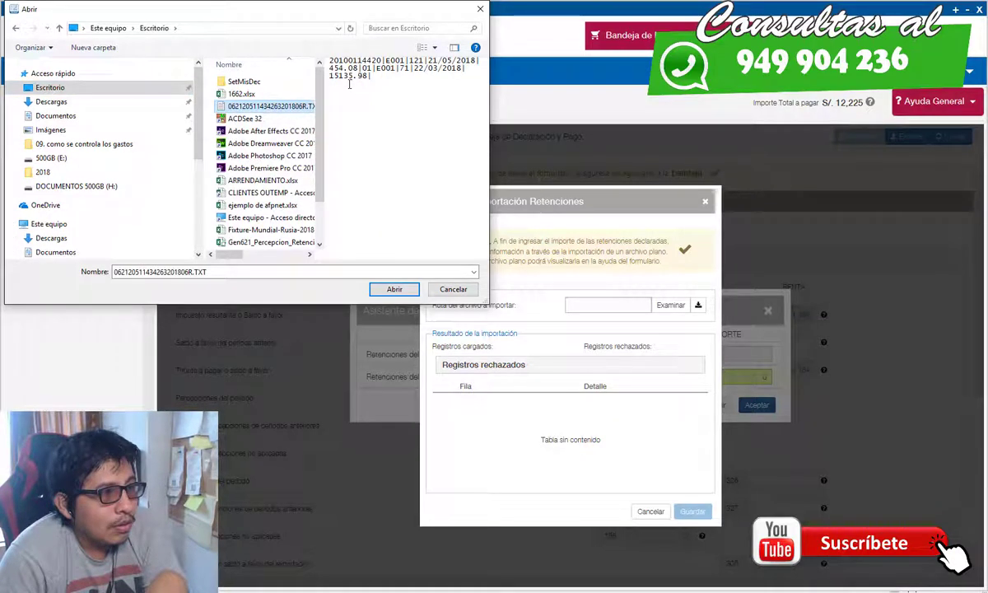
click(395, 289)
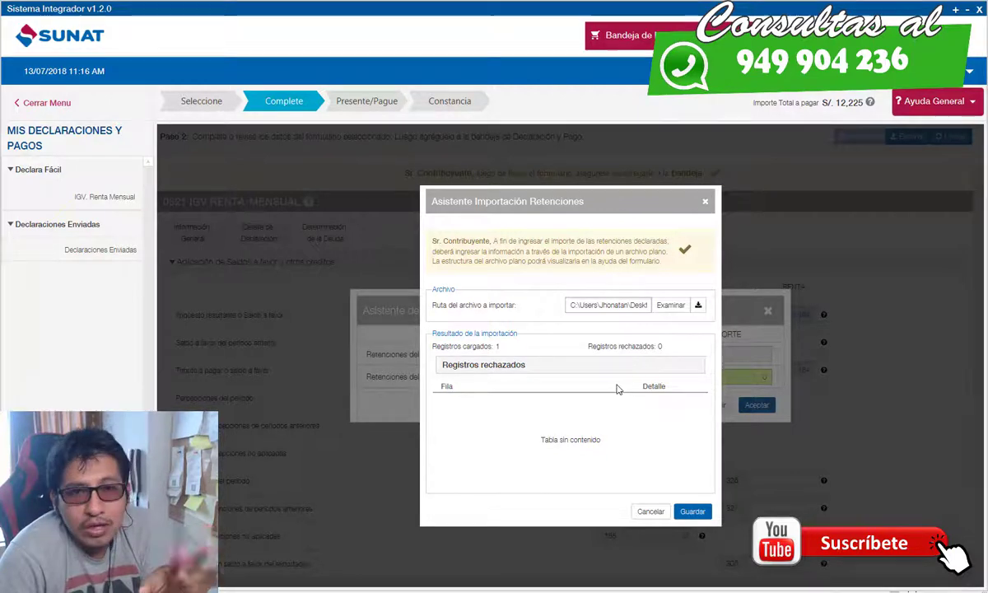
click(692, 511)
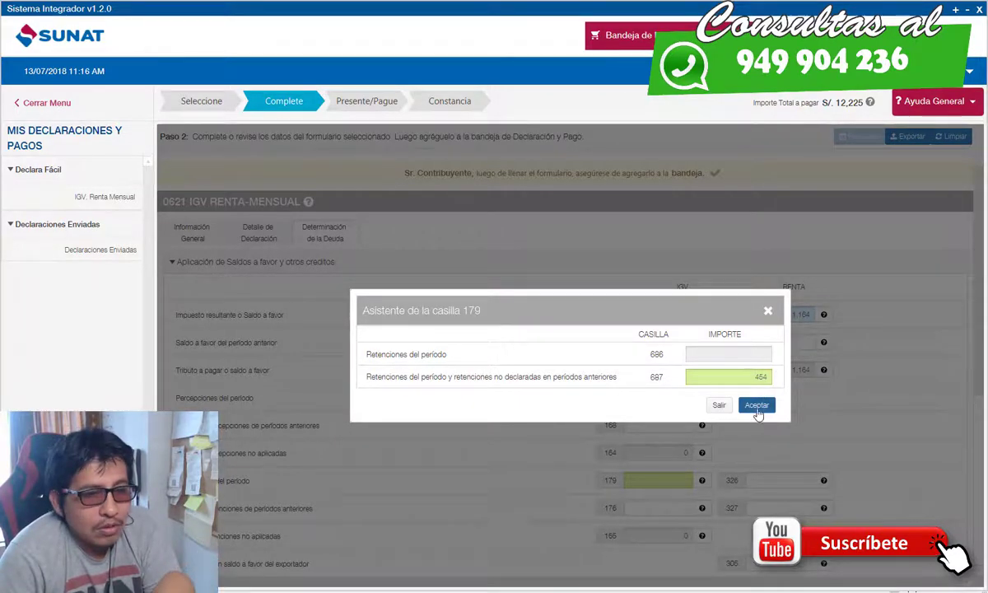
click(757, 404)
Step: Set the amounts to pay in box 307 (Renta) and box 189 (IGV) to 0
scroll(693, 412, down, 1)
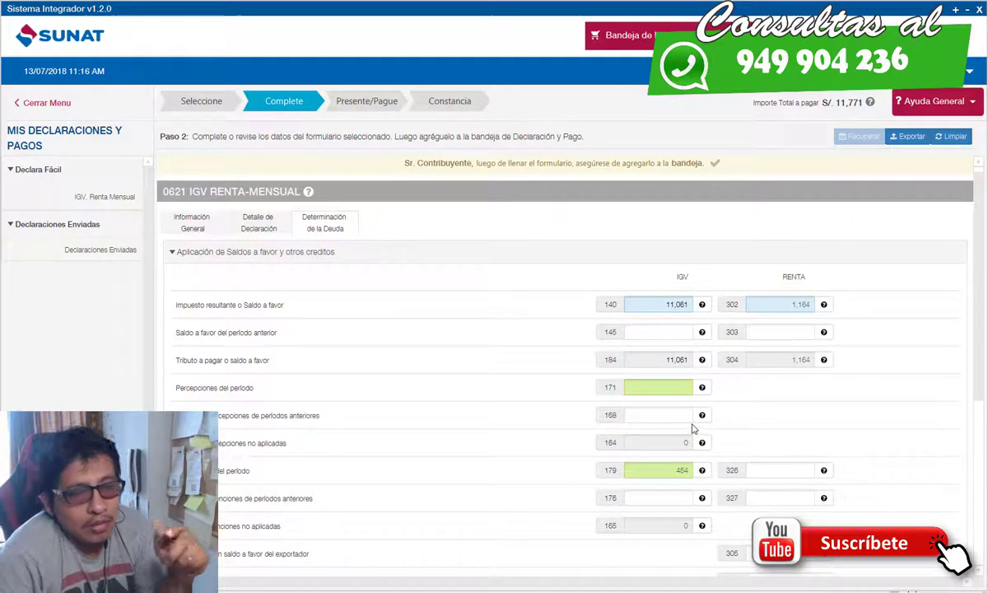
scroll(693, 428, down, 3)
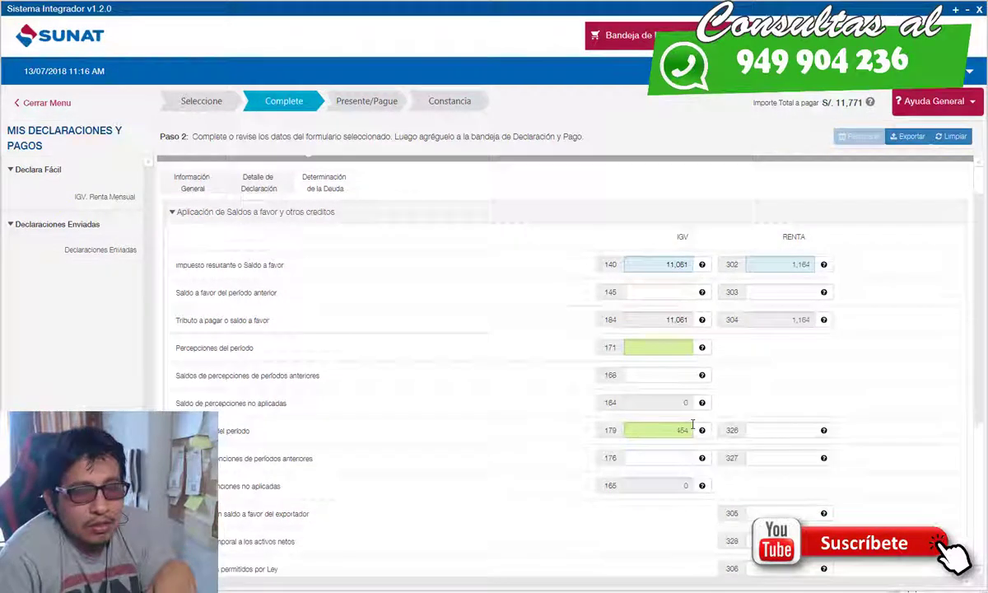
scroll(693, 429, down, 2)
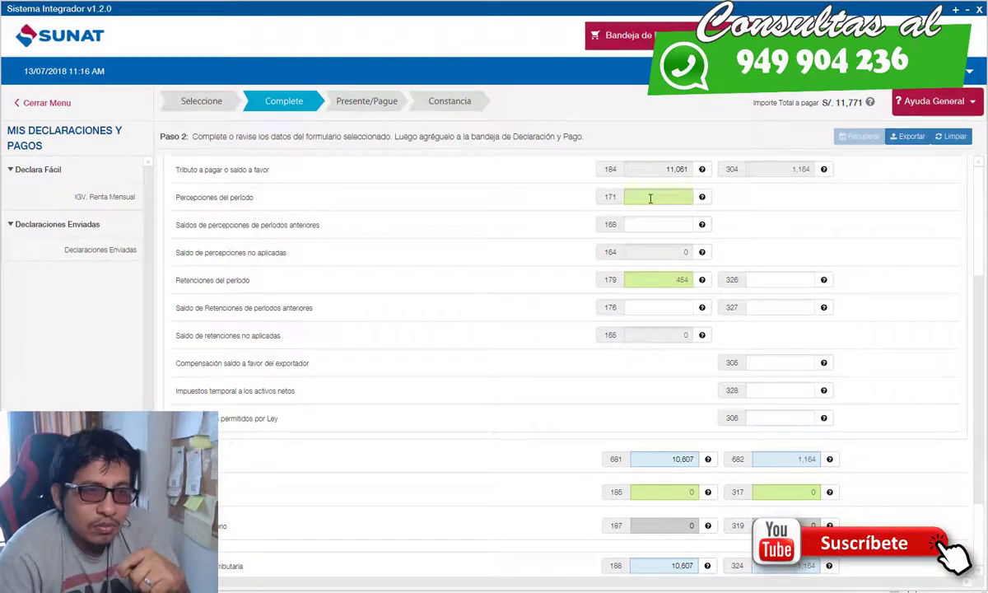
scroll(629, 381, down, 3)
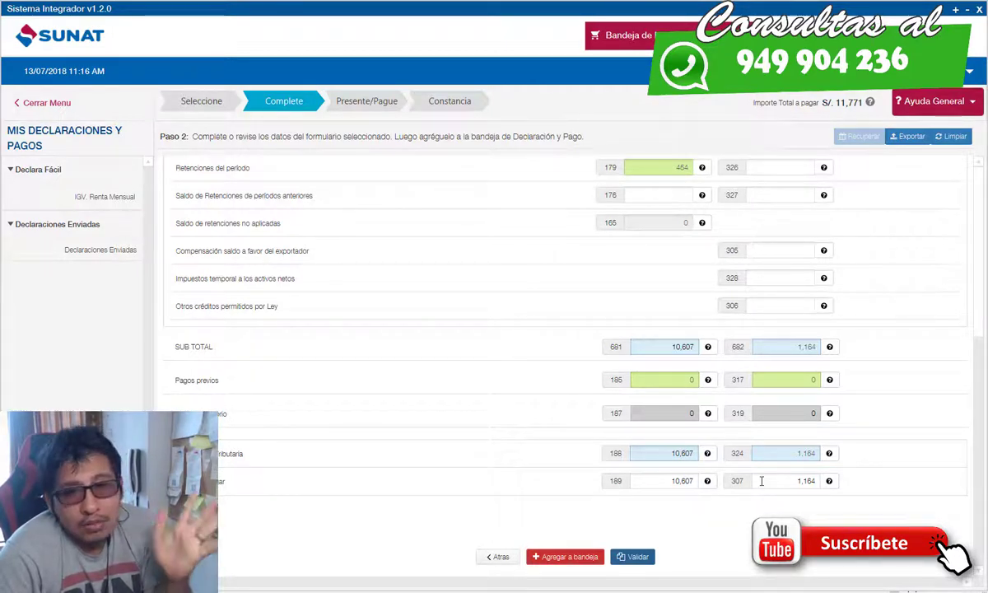
drag(762, 481, 823, 478)
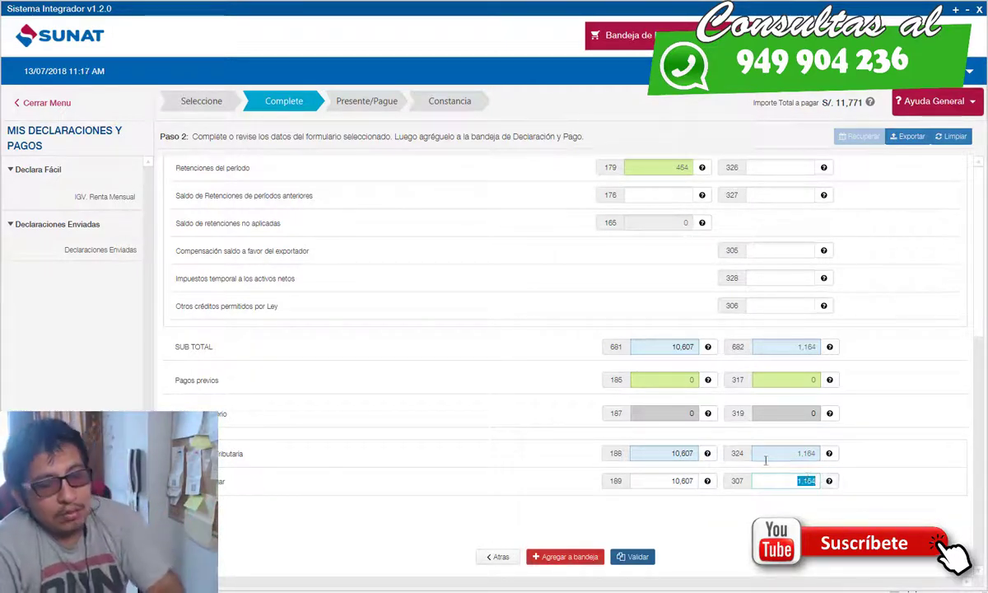
text(0)
drag(668, 477, 701, 480)
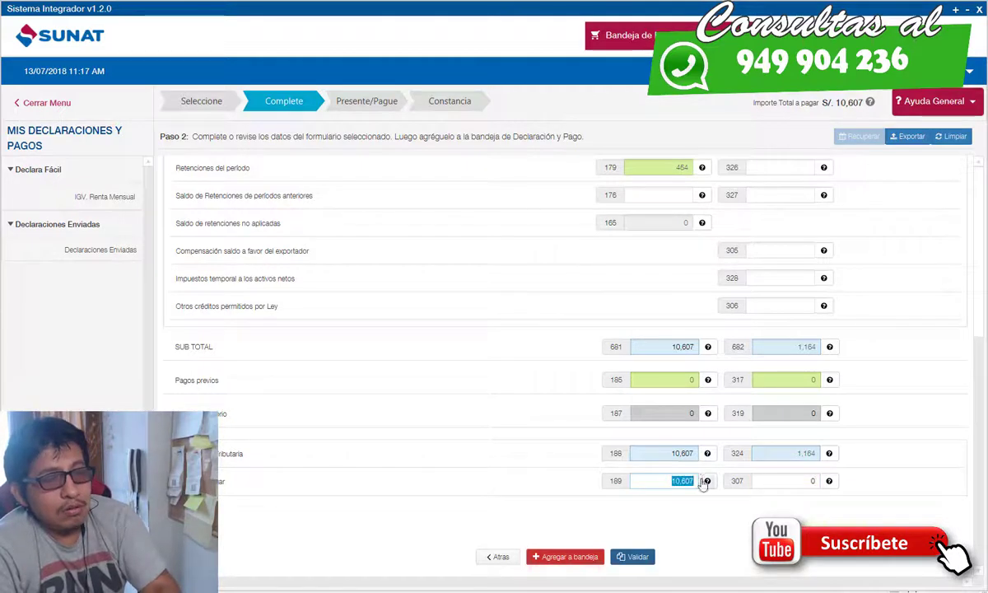
text(0)
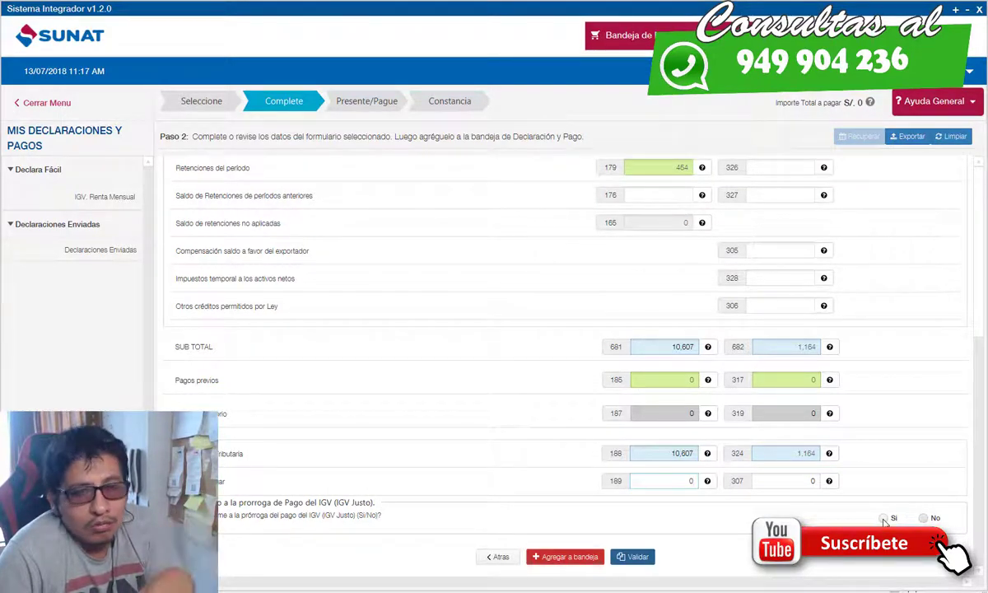
Step: Answer Sí to IGV Justo, validate the form, and add it to the payment tray
click(884, 518)
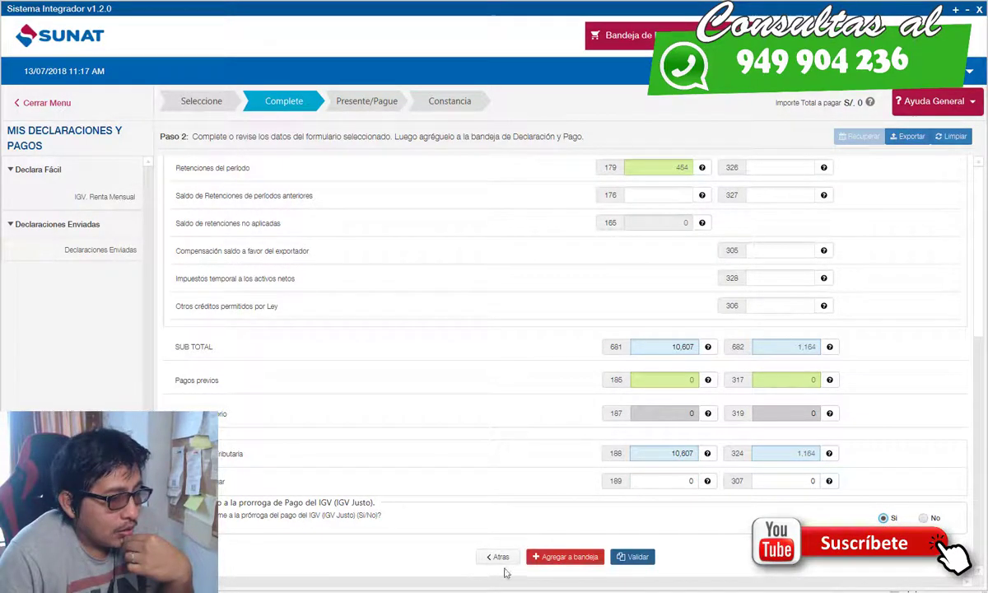
click(629, 559)
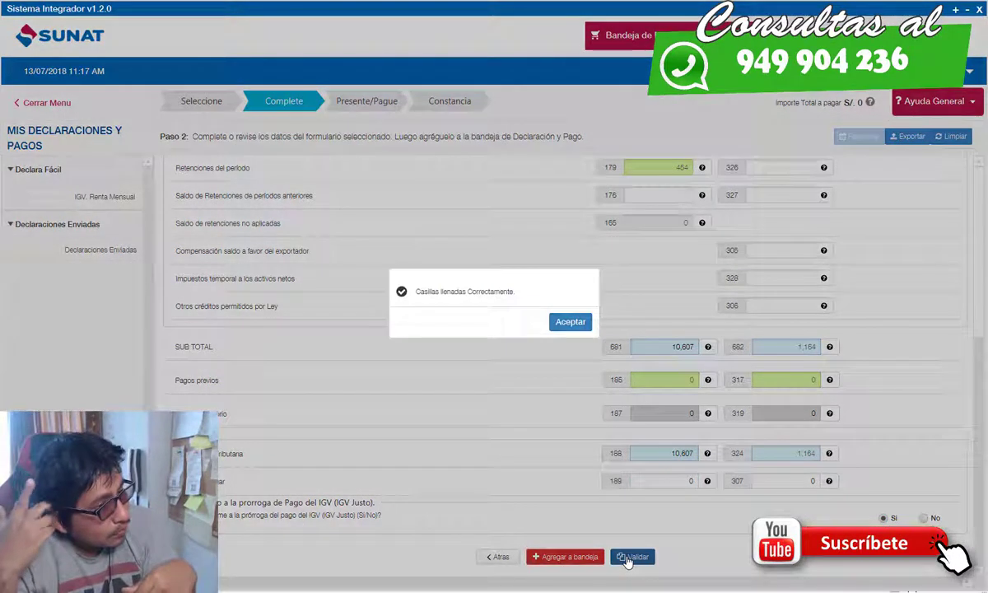
click(568, 322)
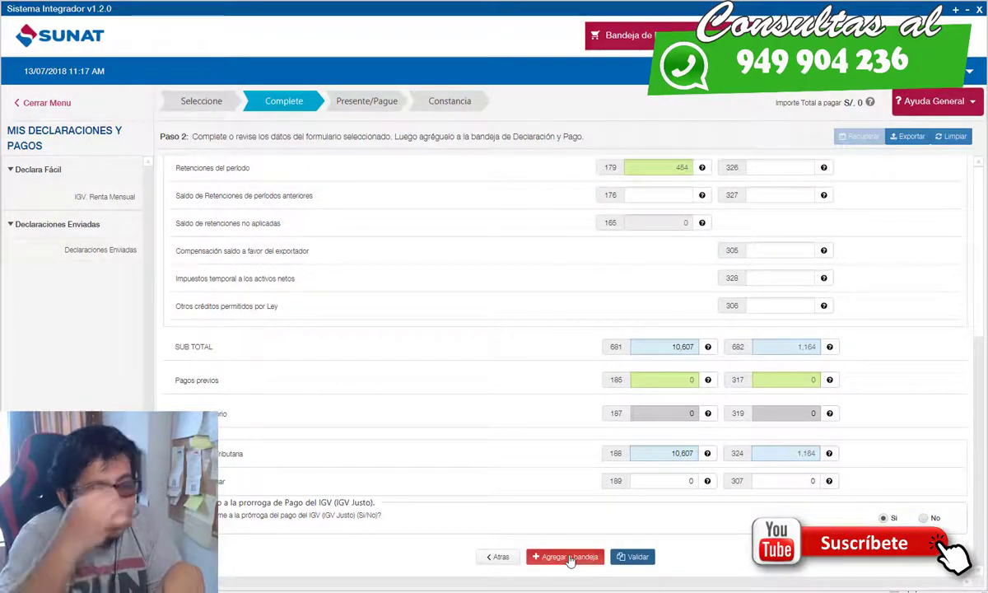
click(568, 557)
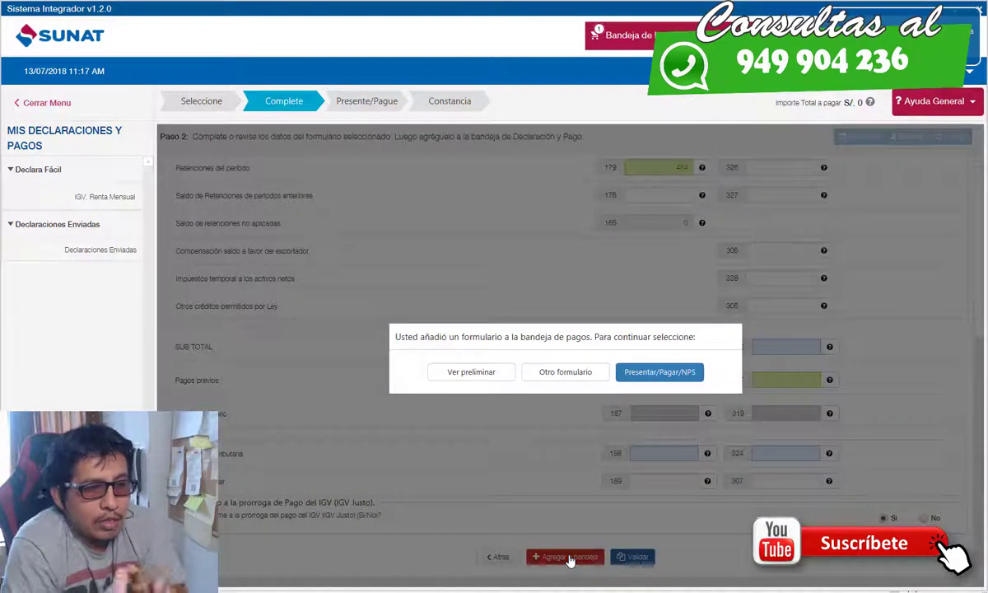
Step: Submit the tray via Presentar/Pagar/NPS and confirm the zero-amount declaration
click(642, 372)
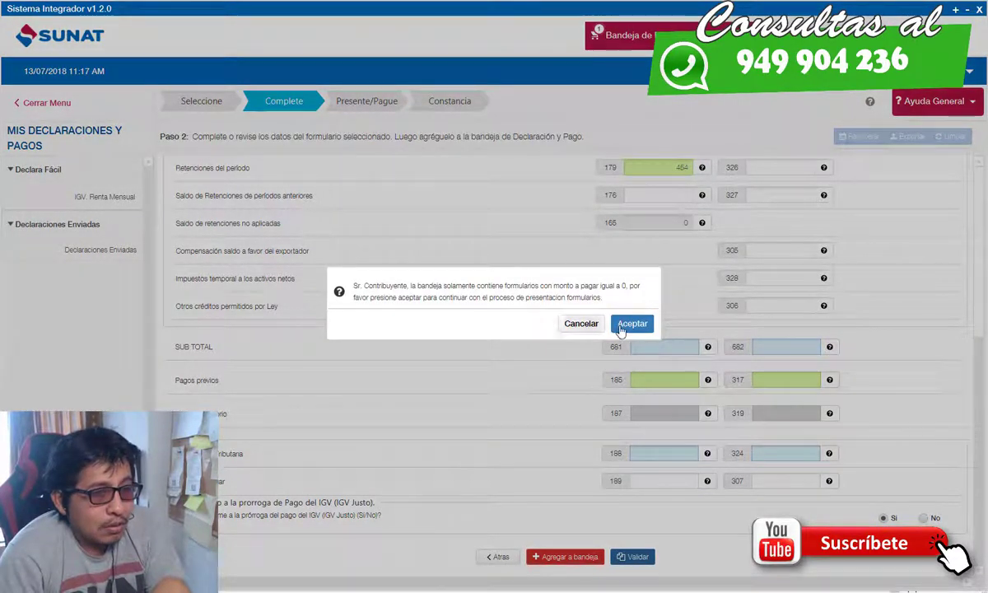
click(631, 324)
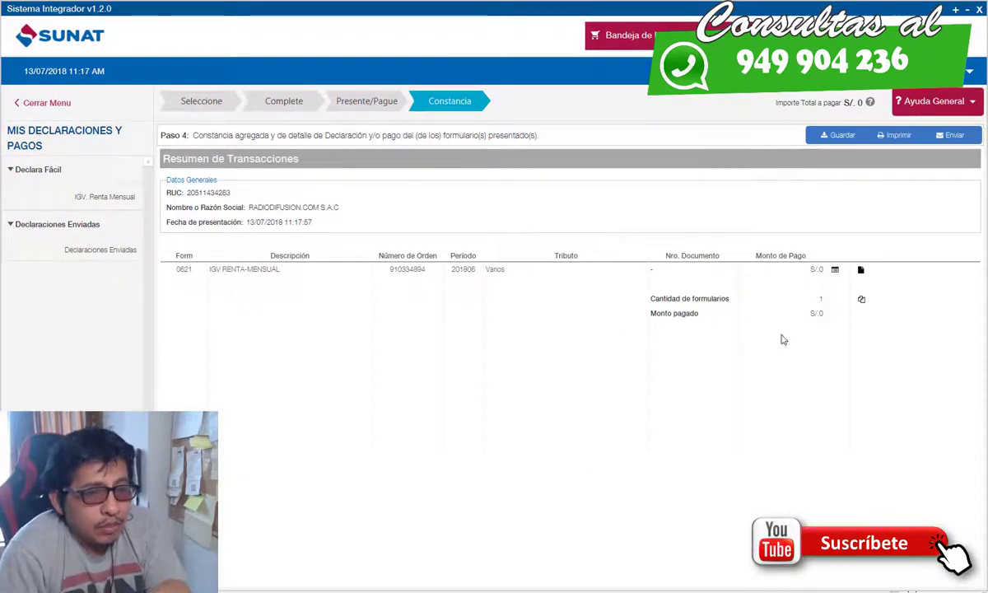
click(835, 270)
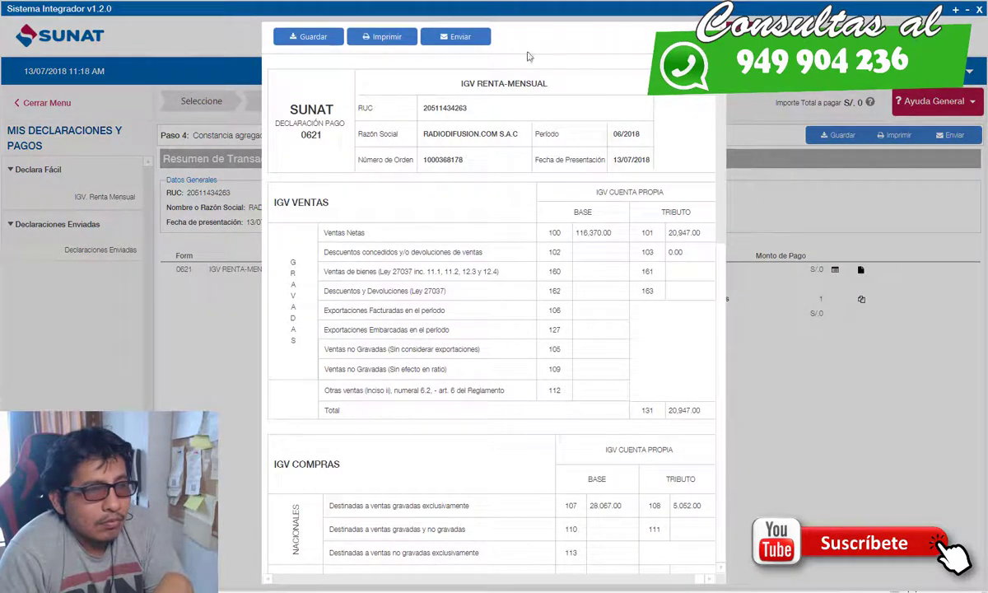
click(309, 37)
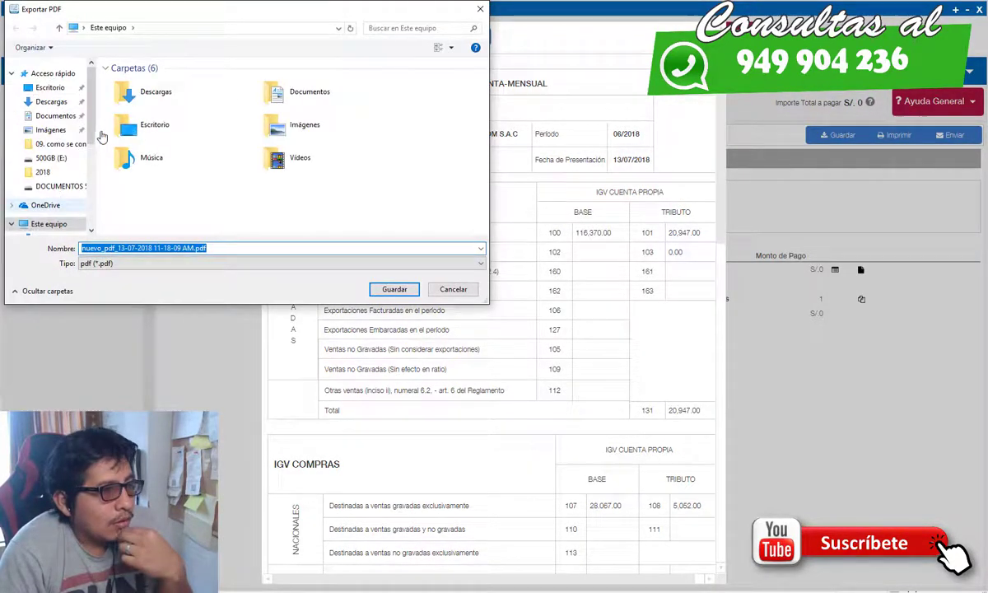
scroll(91, 136, down, 3)
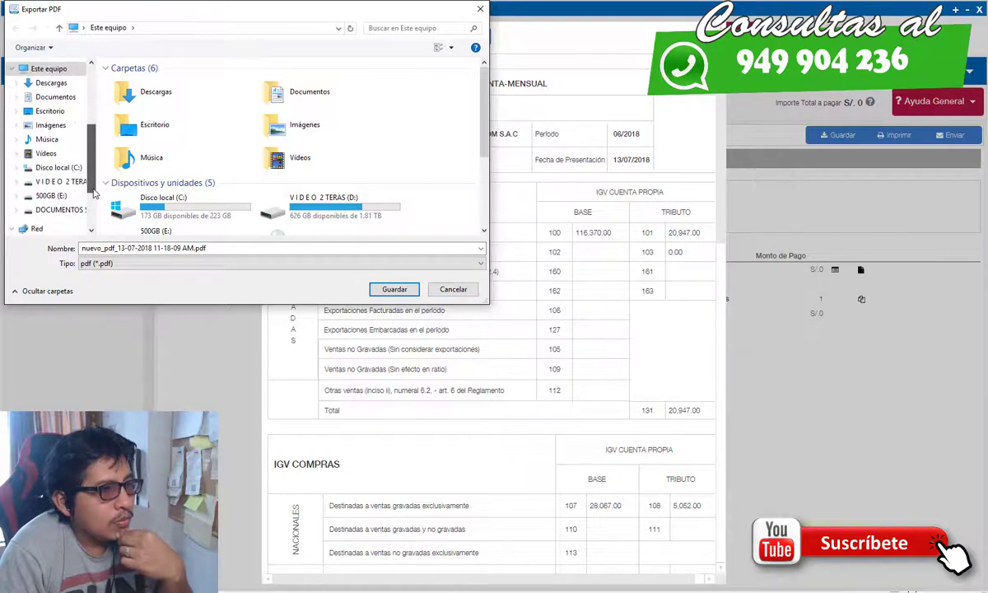
click(58, 195)
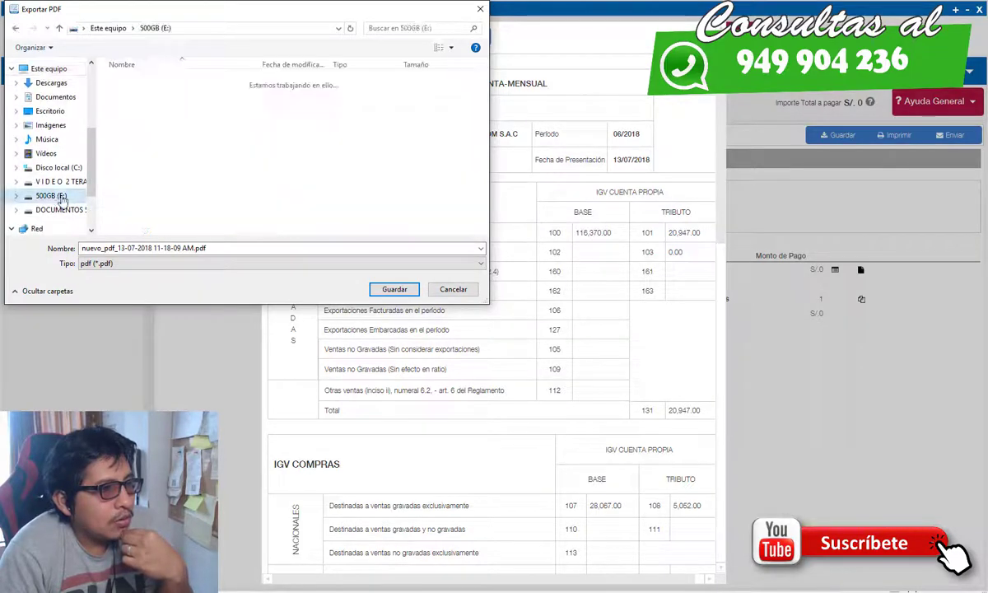
click(388, 289)
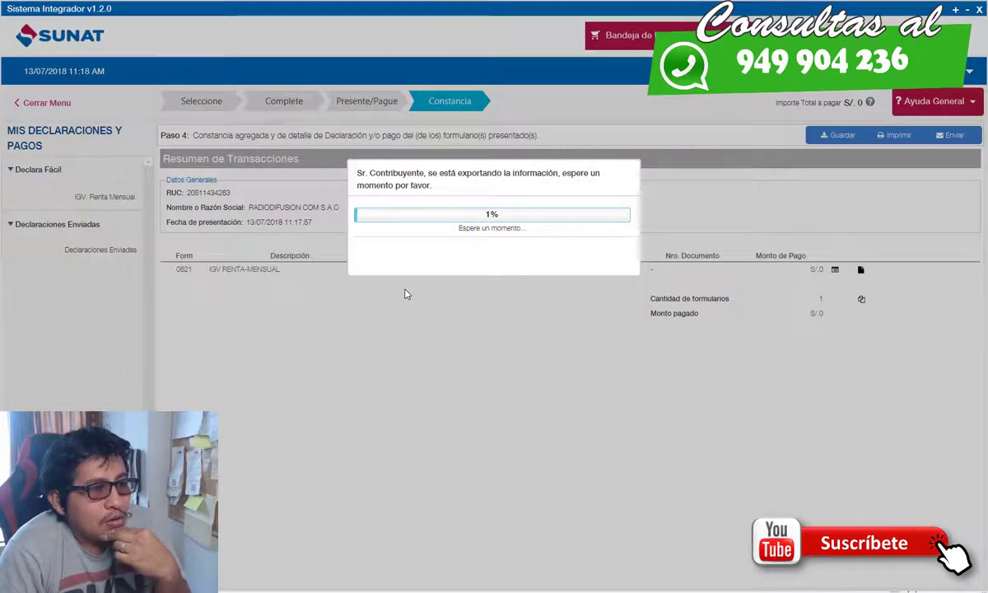